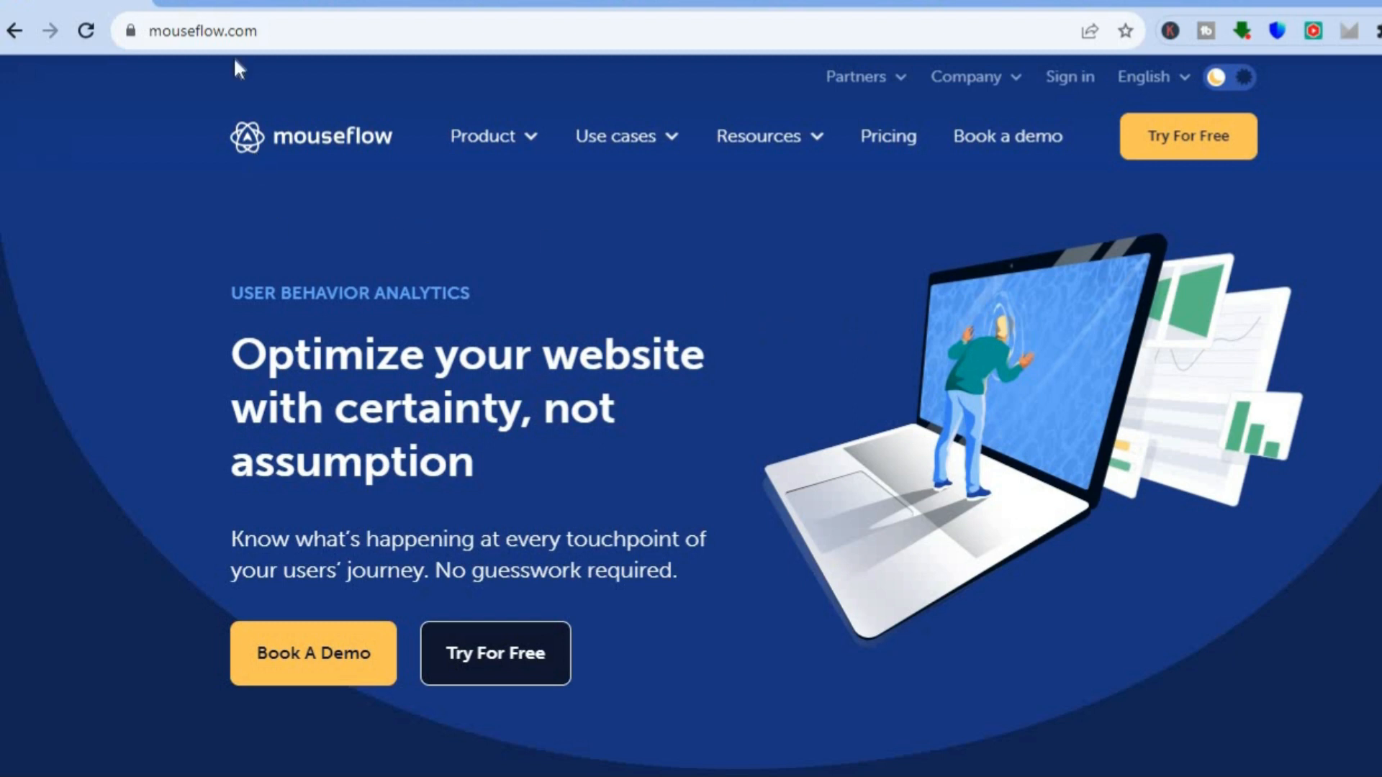
- Examine the recordings, websites, storage and page view limits of the Free, Starter and Growth plans on the Mouseflow pricing page
click(223, 4)
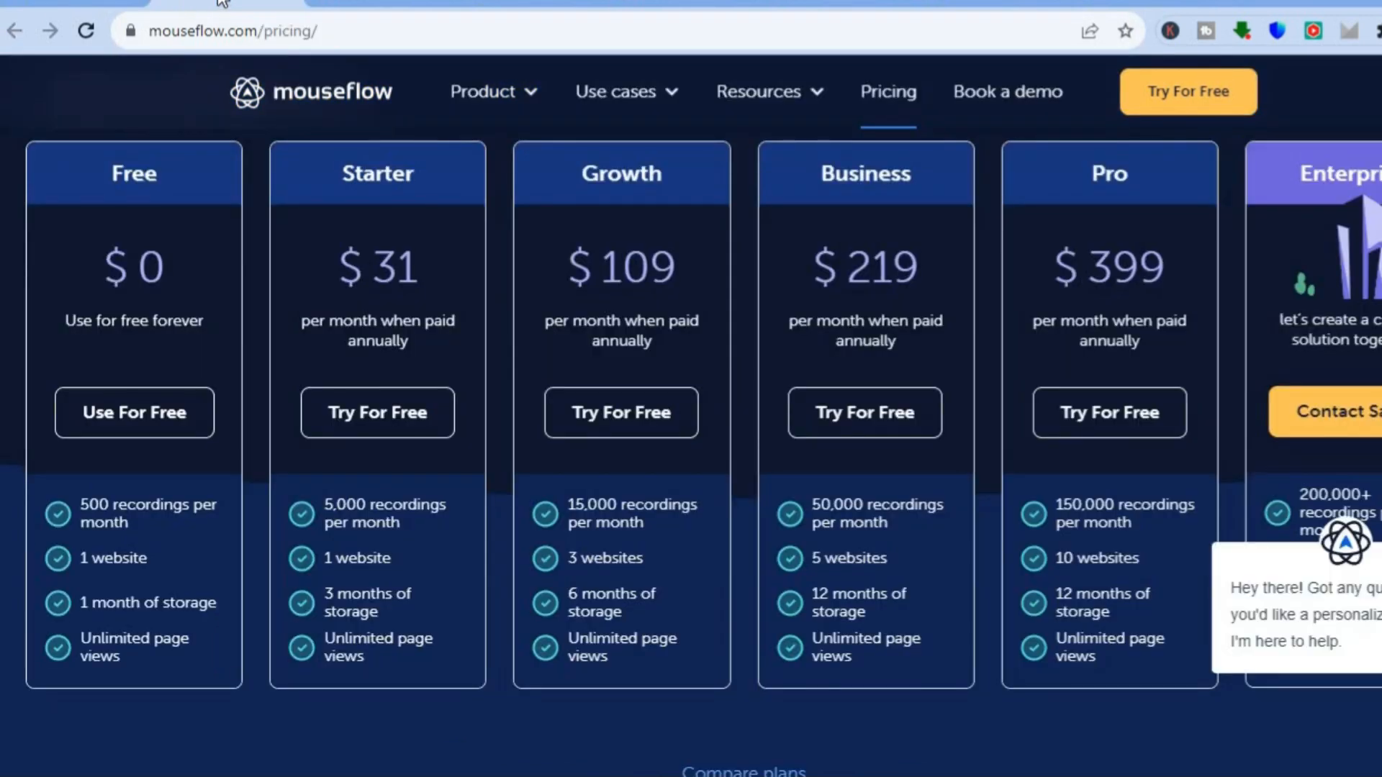
mouse_move(173, 530)
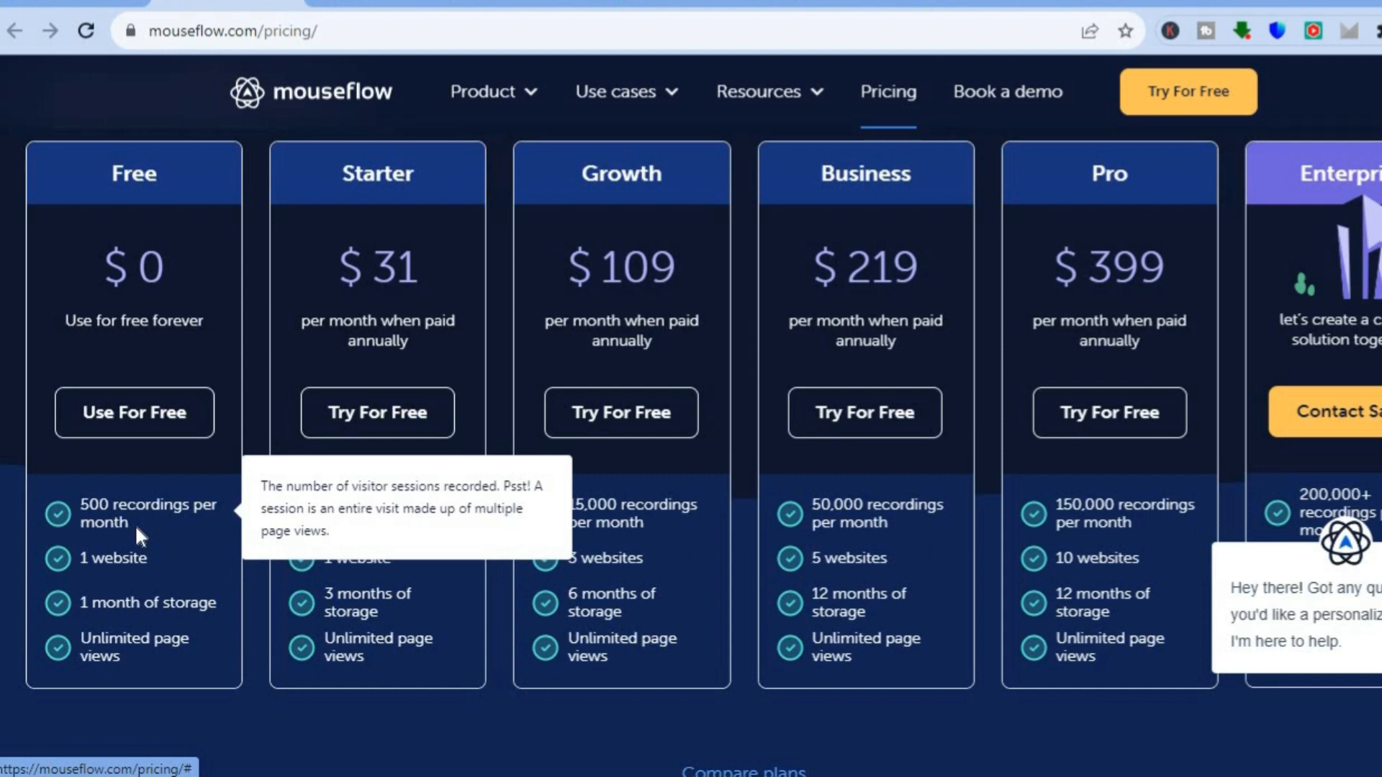
mouse_move(142, 552)
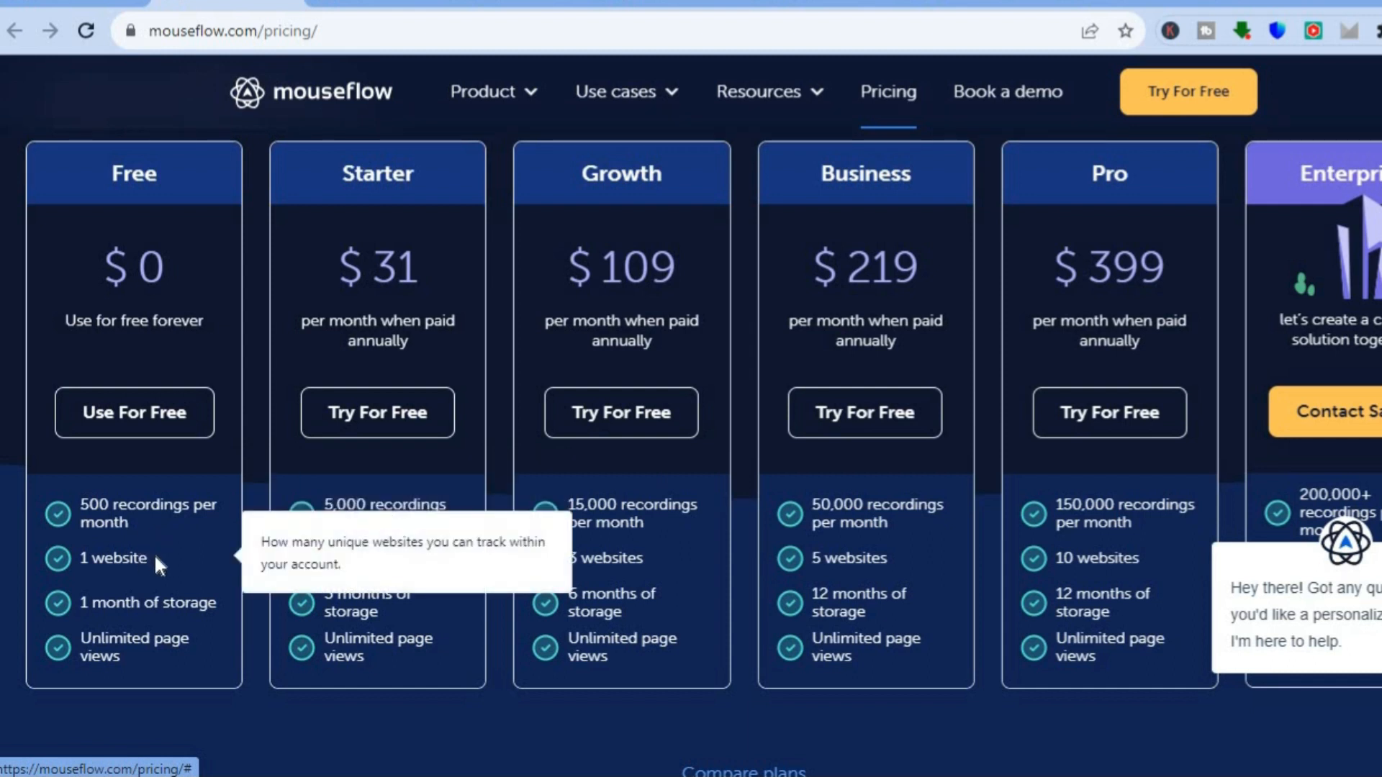
mouse_move(200, 600)
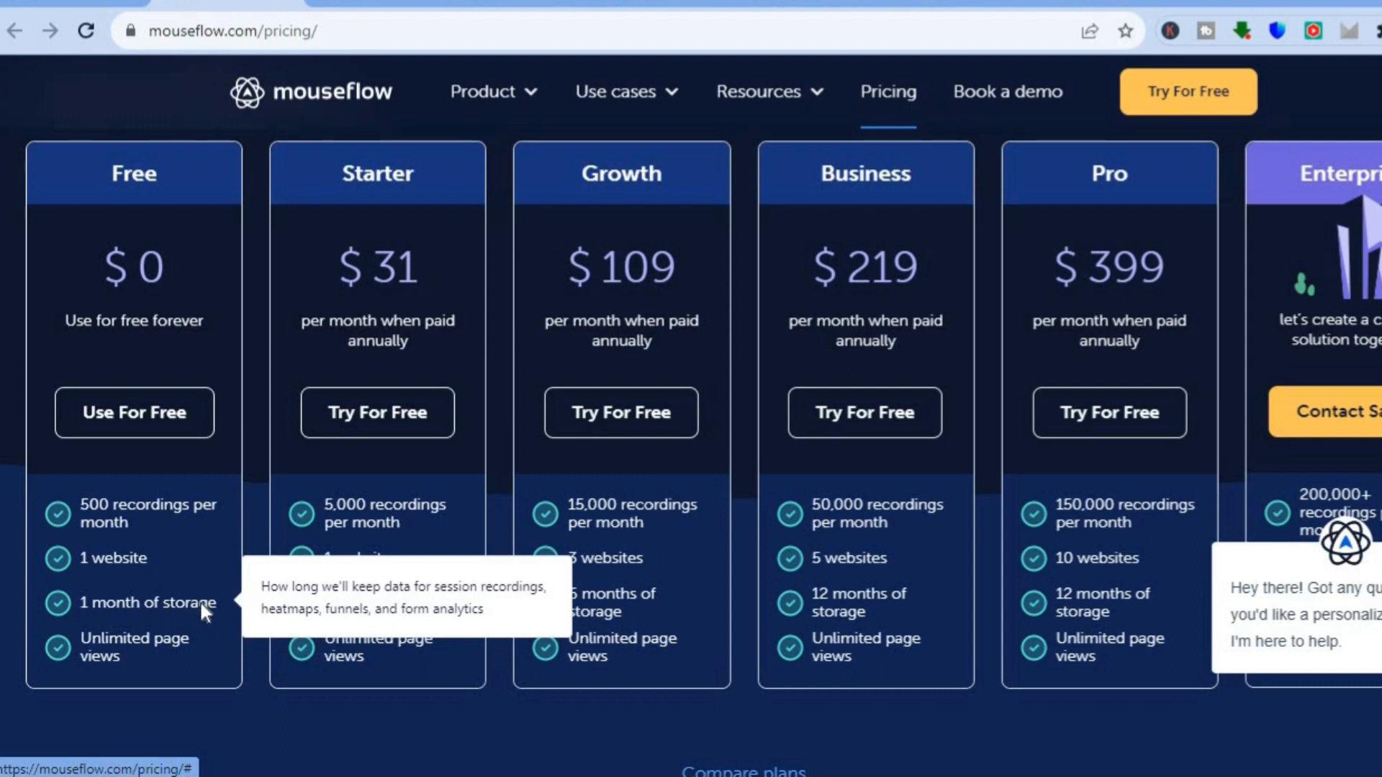
mouse_move(190, 648)
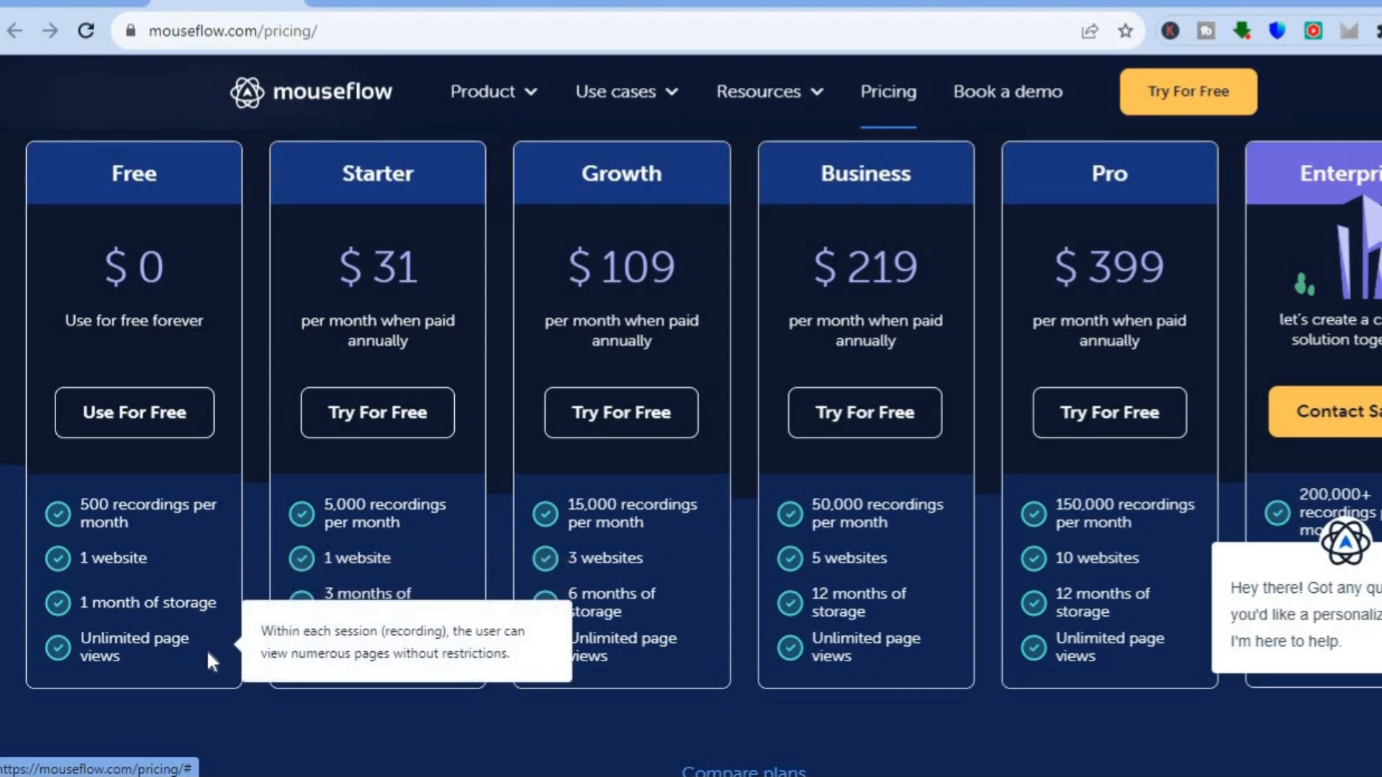
mouse_move(373, 644)
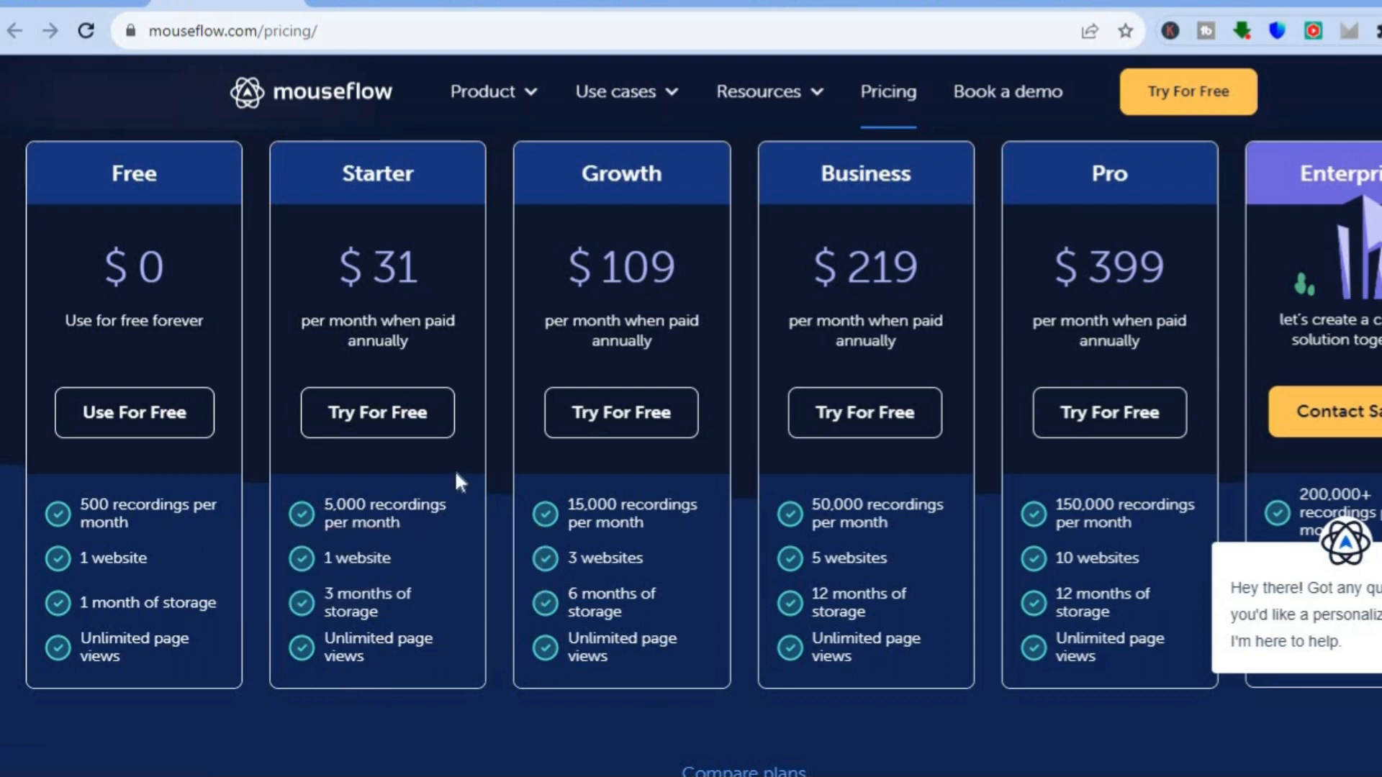
mouse_move(446, 565)
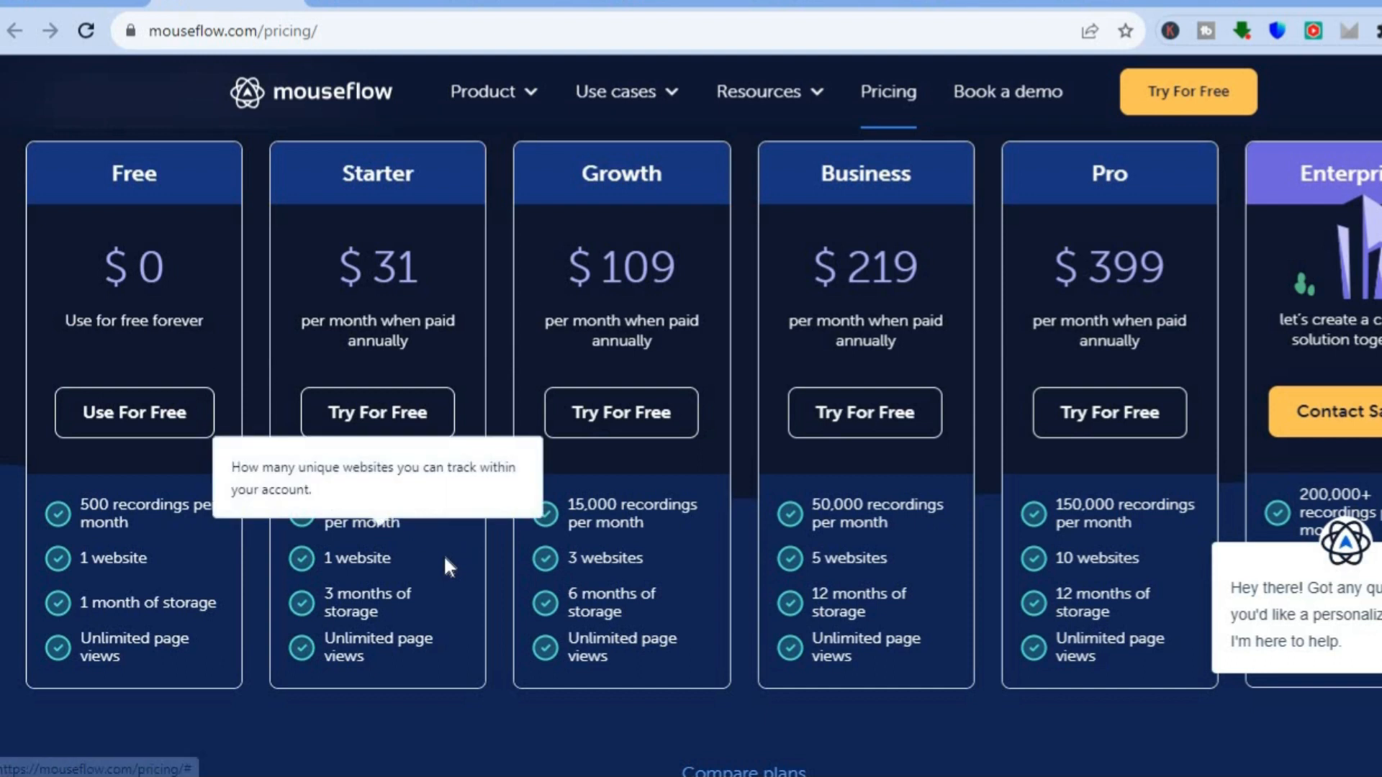
mouse_move(674, 648)
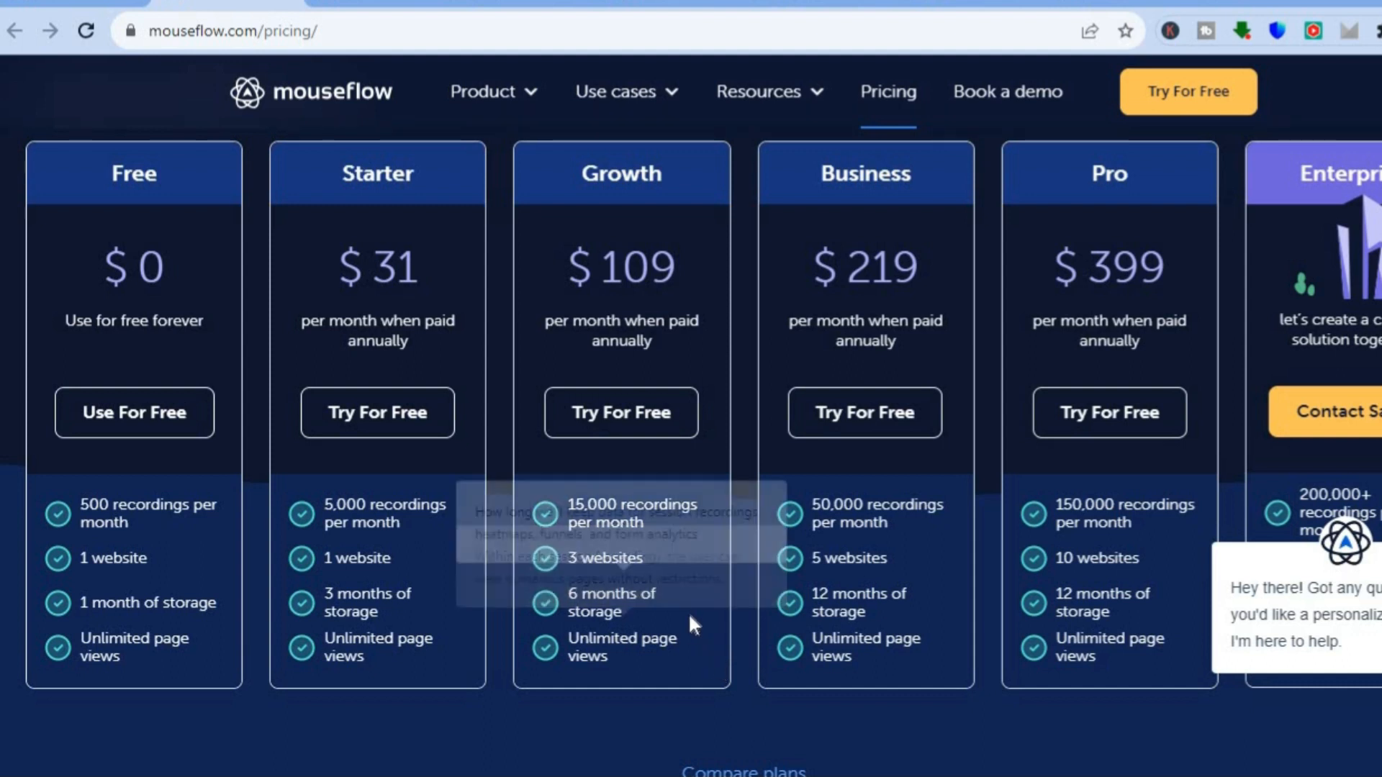
mouse_move(730, 657)
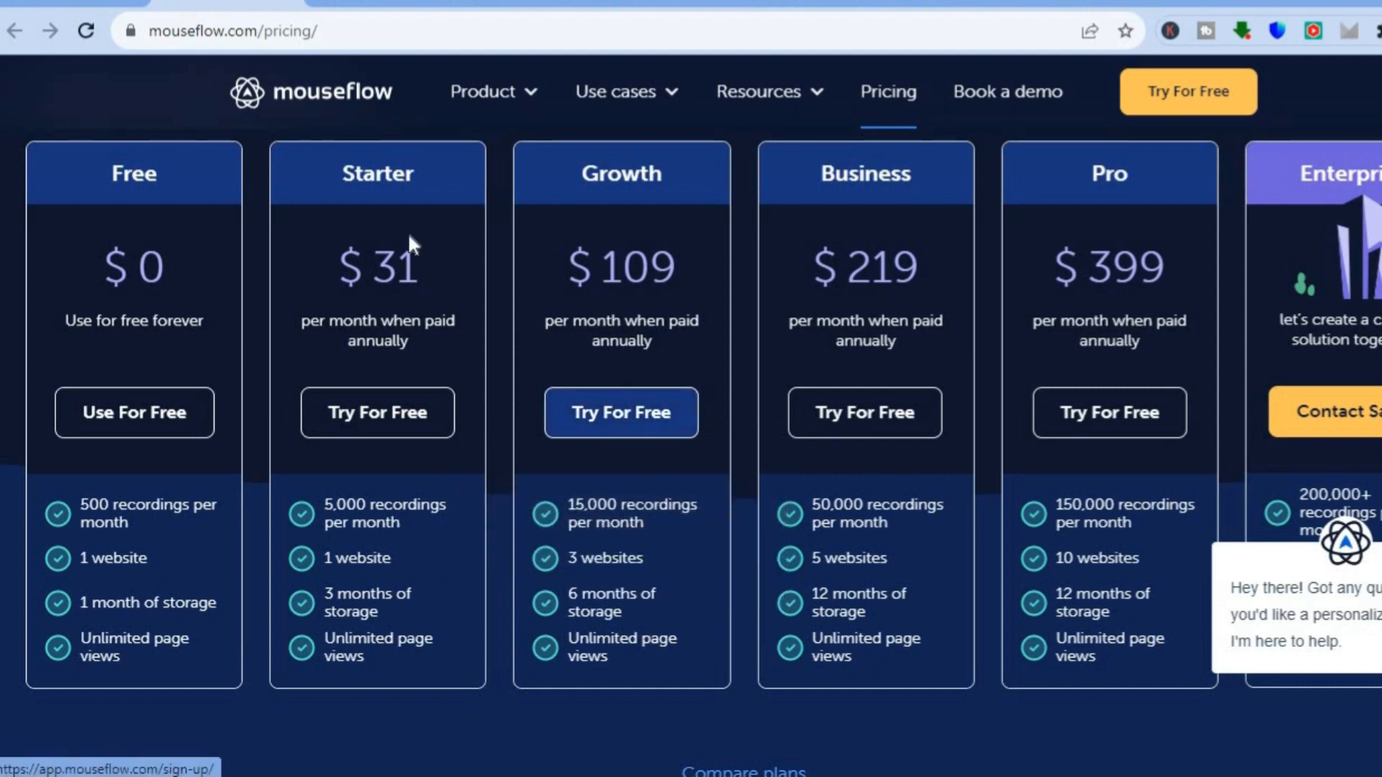
- Start adding a new website in the Mouseflow account and paste the address copied from the open jahsonreview.com page as its domain
click(372, 4)
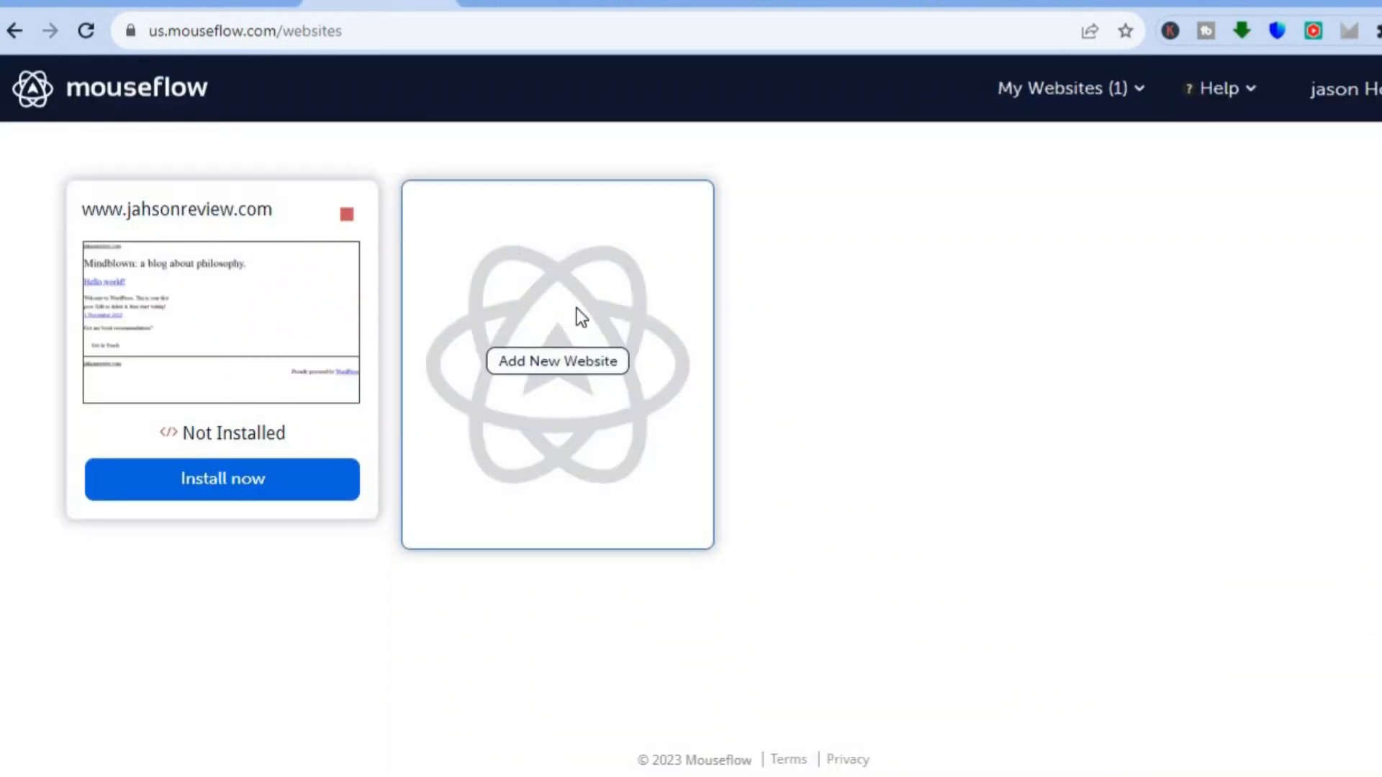
click(584, 367)
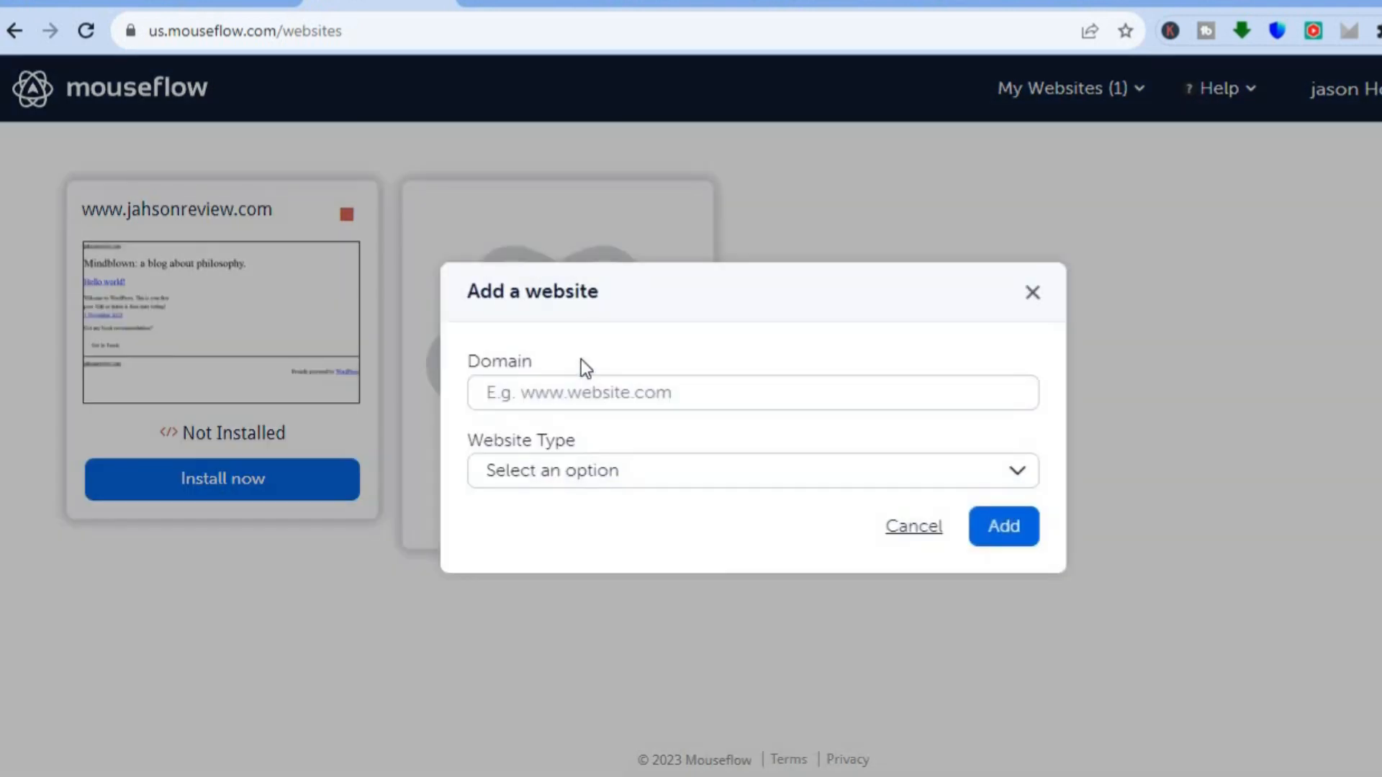
click(630, 393)
click(531, 5)
click(290, 32)
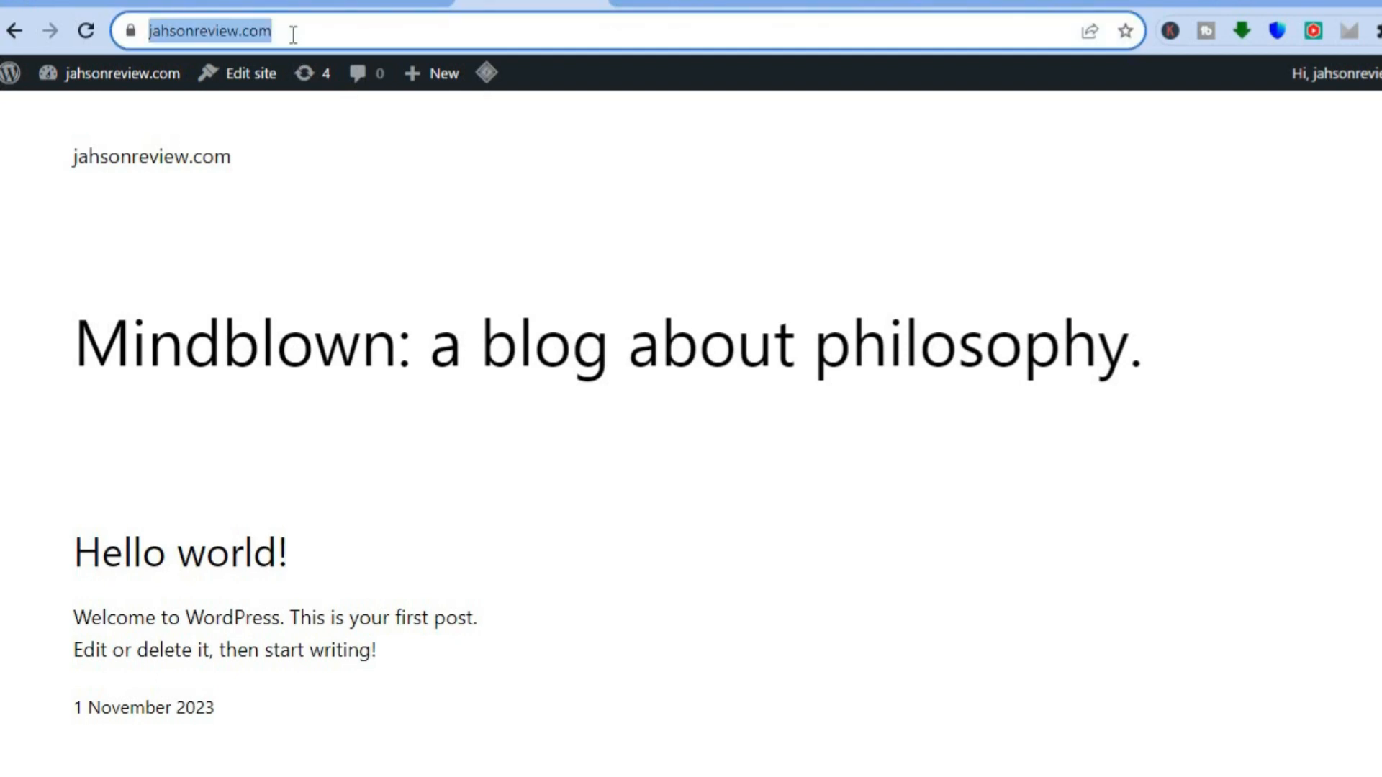
right_click(291, 33)
click(350, 171)
click(351, 3)
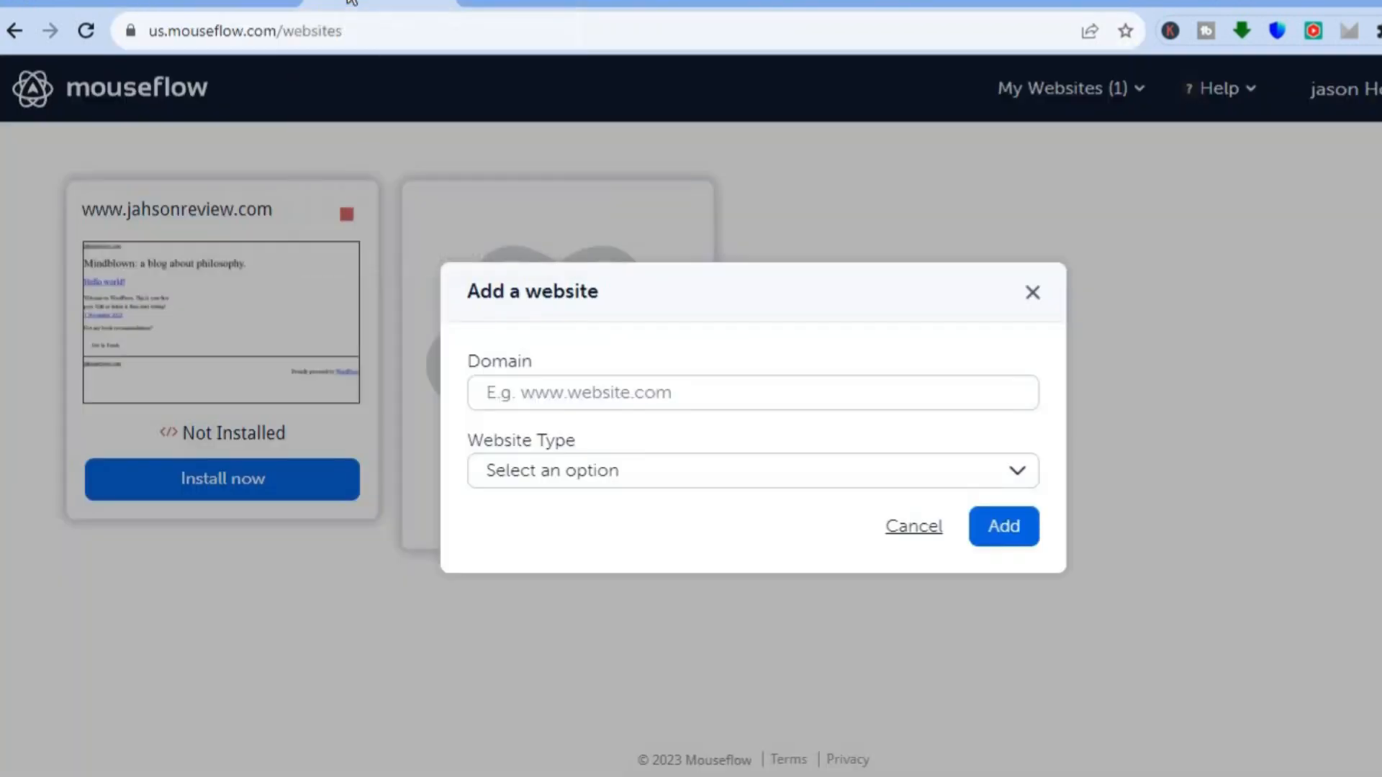
click(579, 395)
right_click(578, 395)
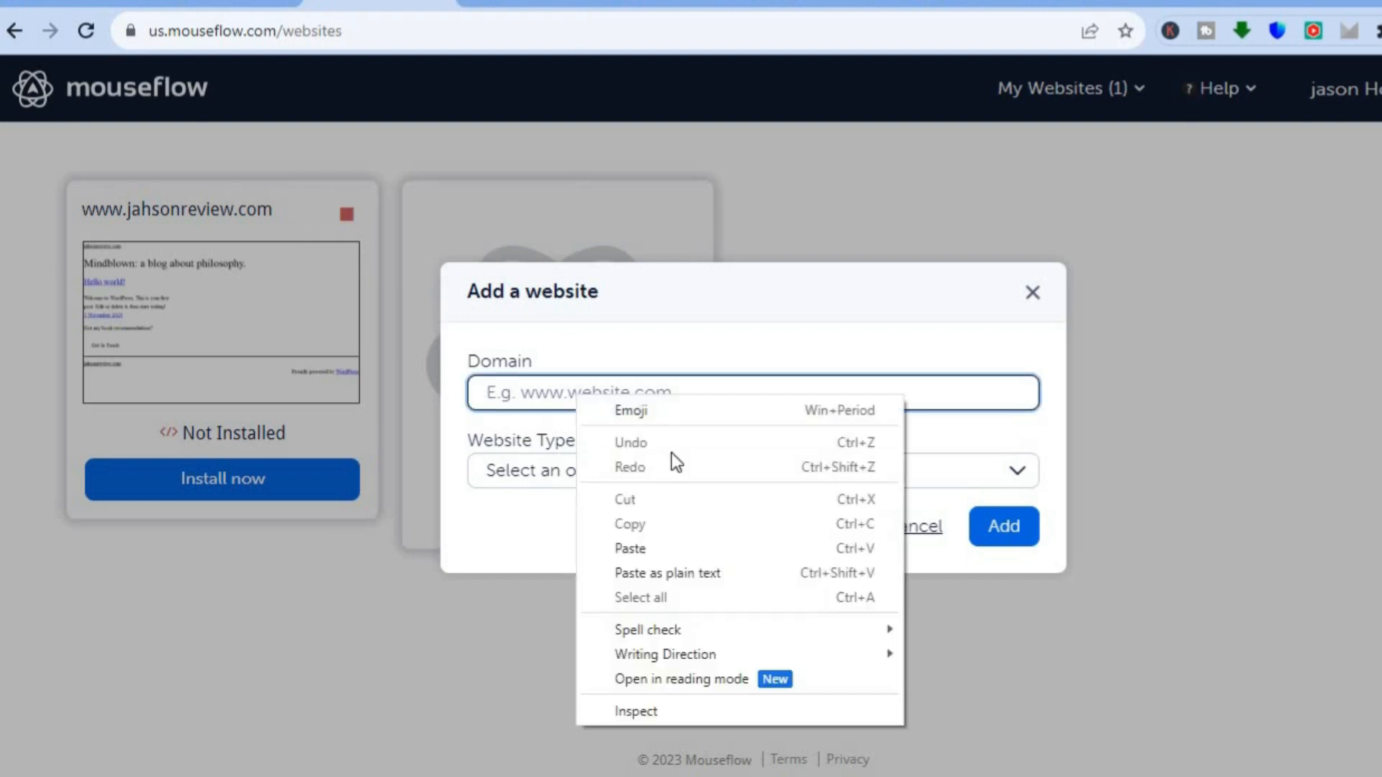
click(673, 556)
click(549, 393)
drag(503, 386, 458, 395)
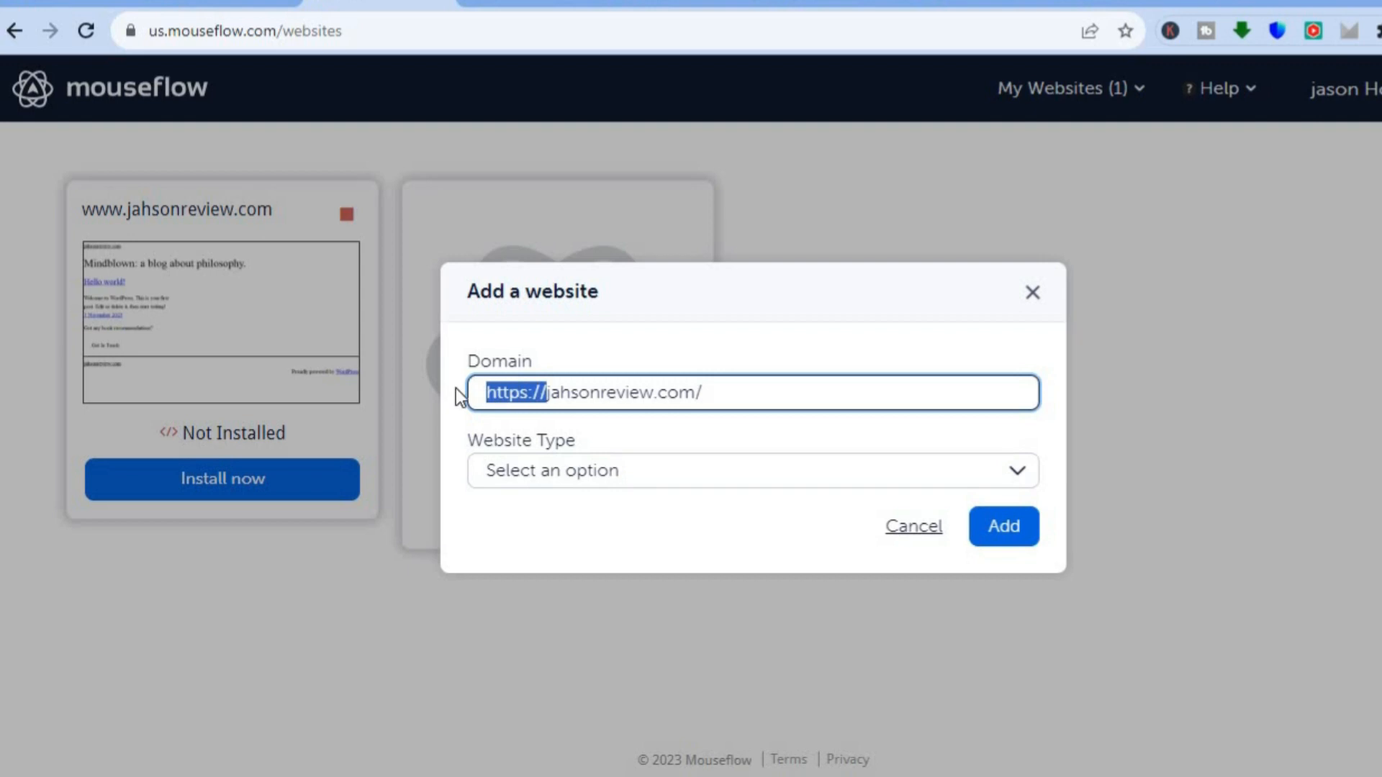
text(www)
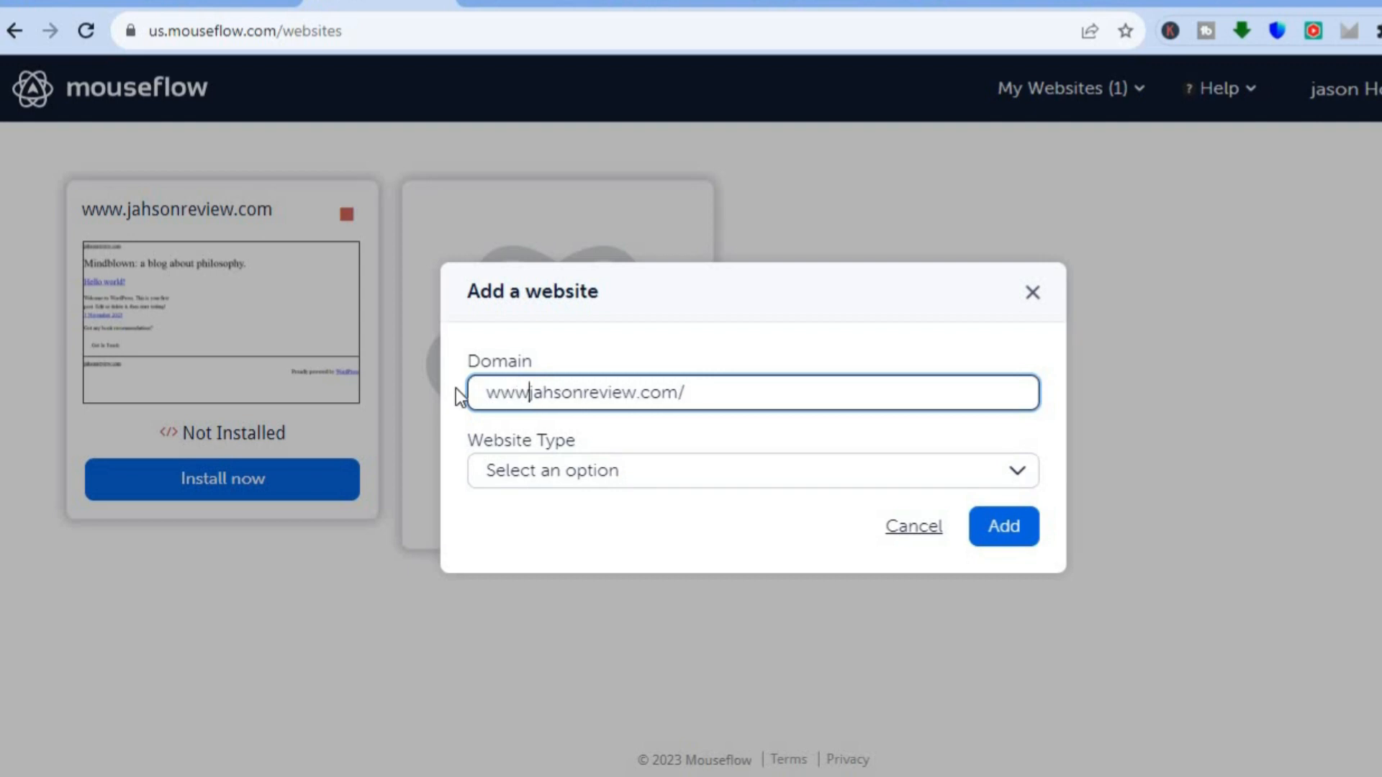
text(.)
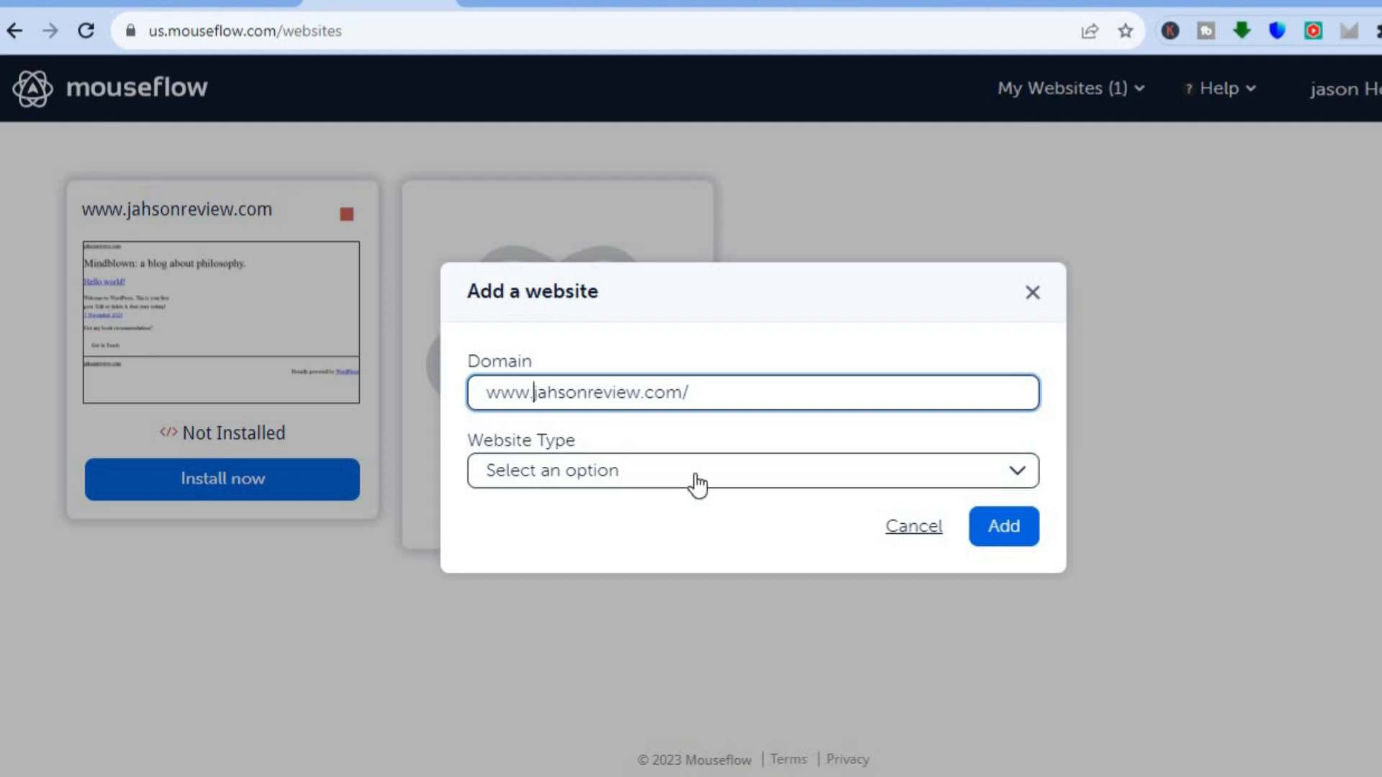
click(698, 486)
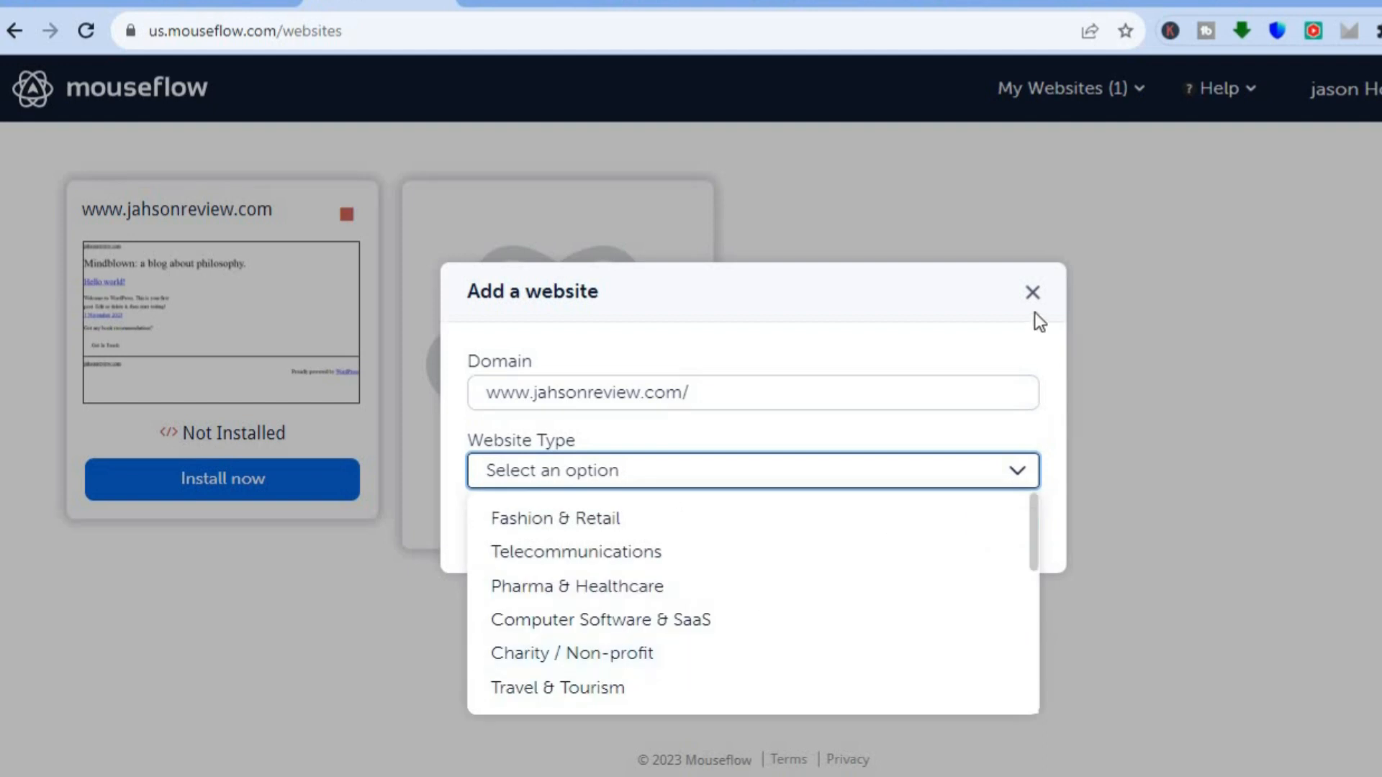
click(1032, 292)
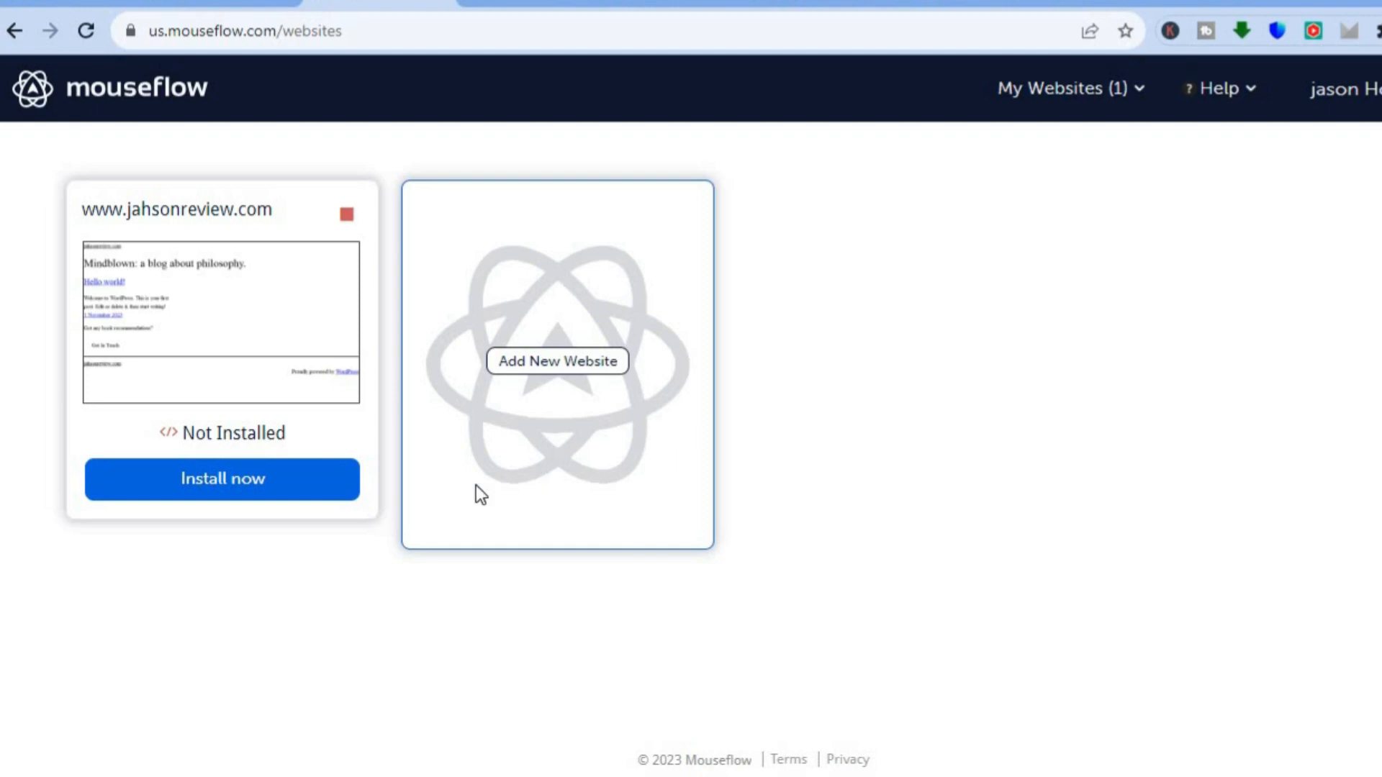
click(343, 488)
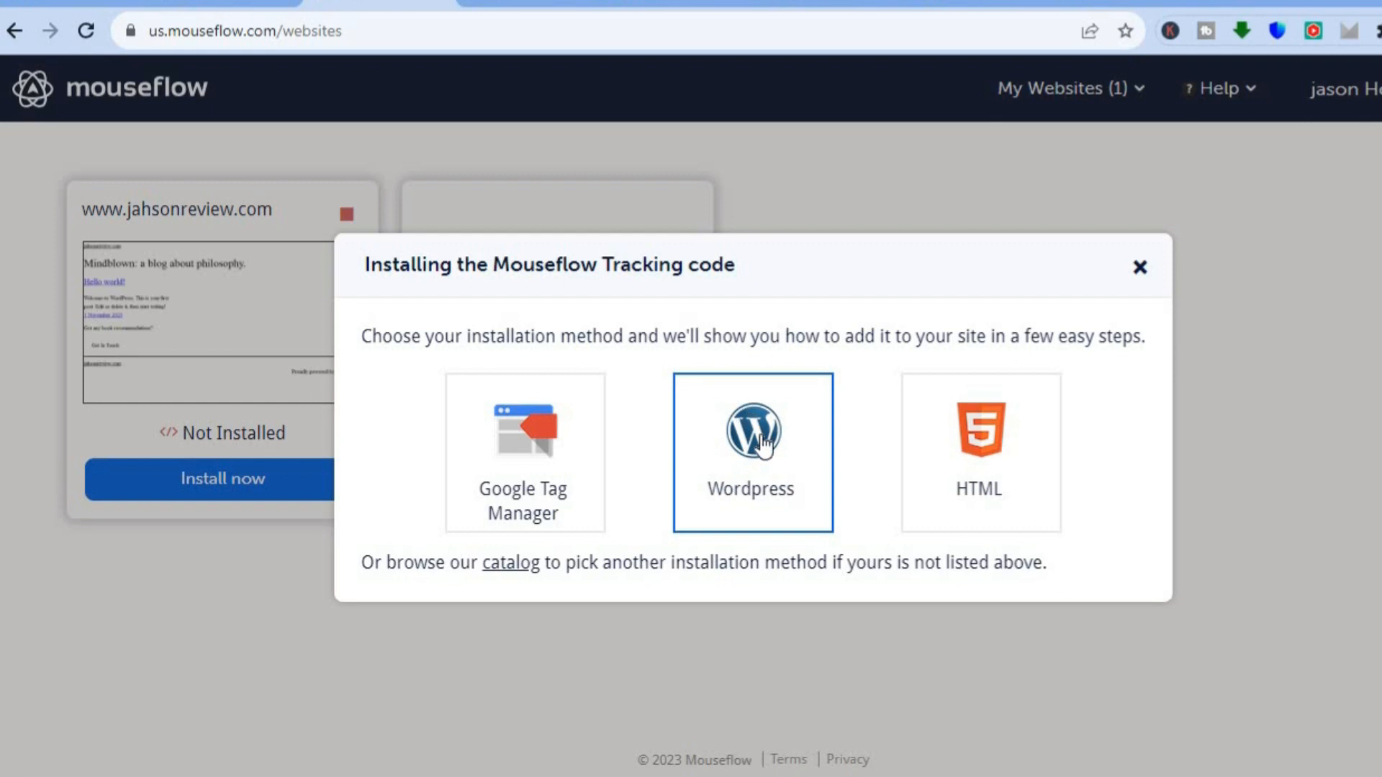
click(761, 445)
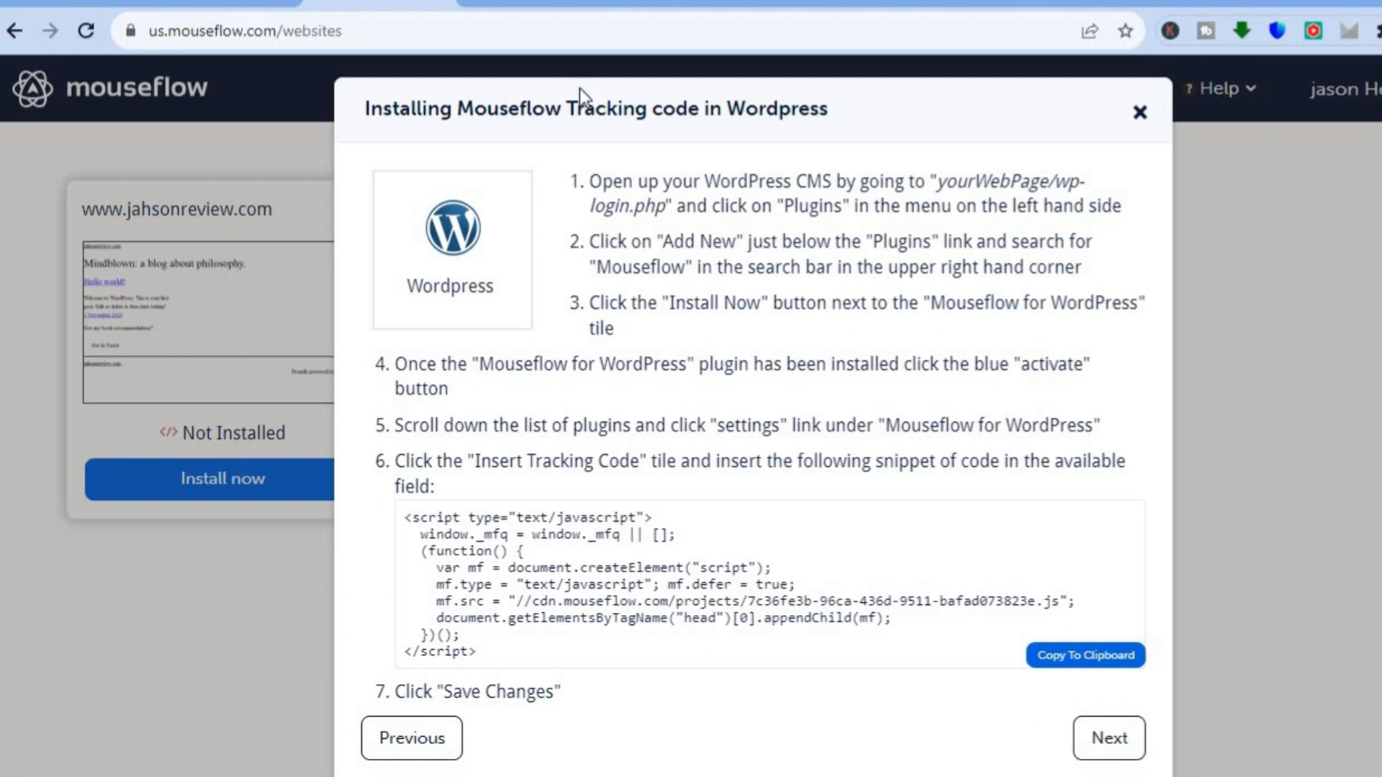
click(528, 9)
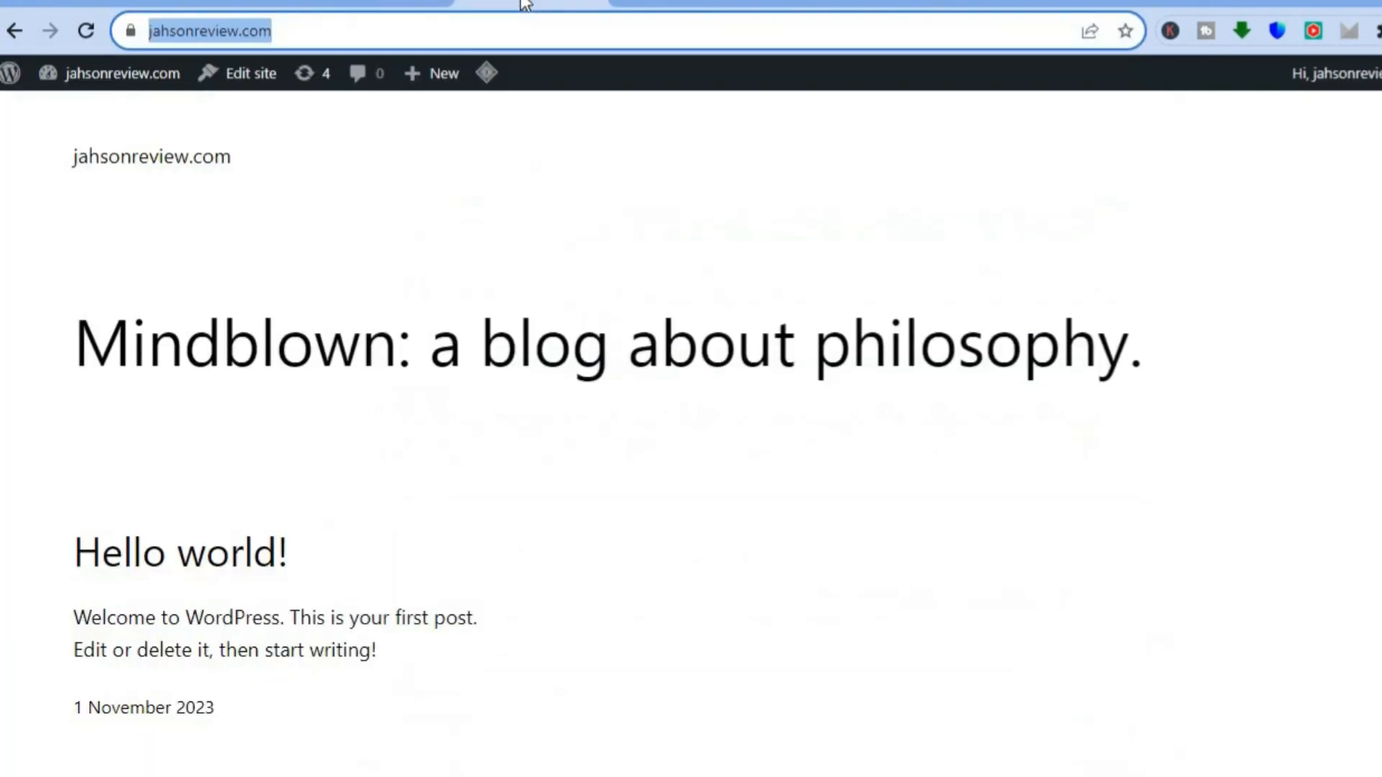
click(15, 31)
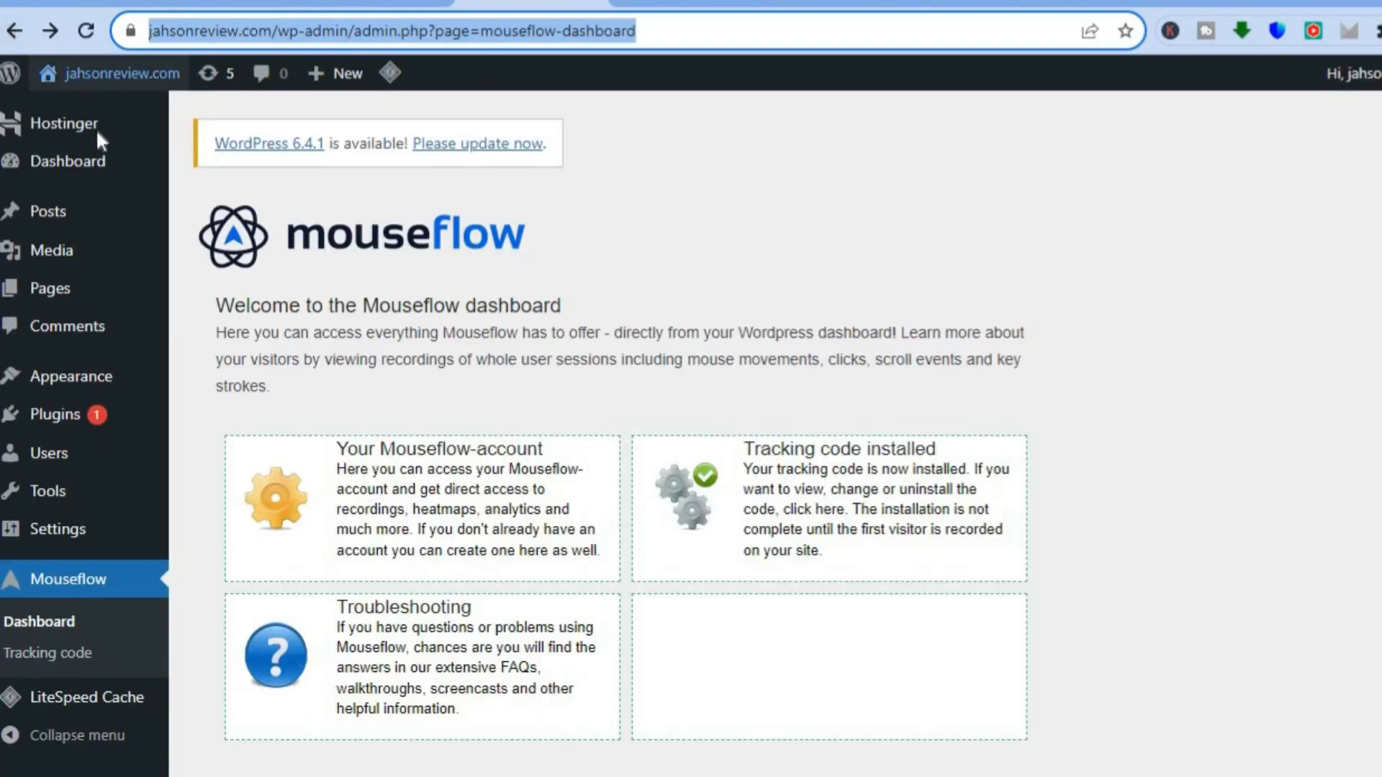
- Search the WordPress plugins available to add for mouseflow
mouse_move(95, 161)
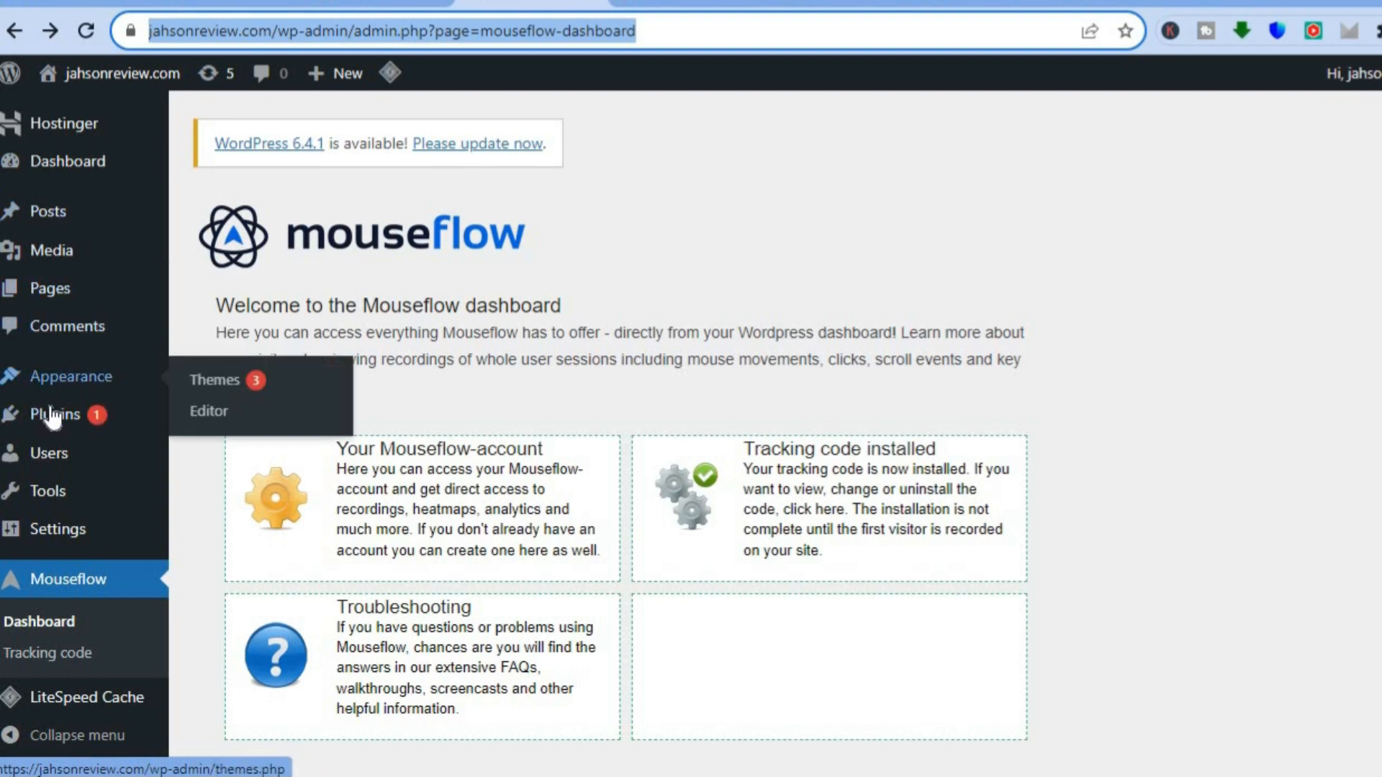
mouse_move(49, 421)
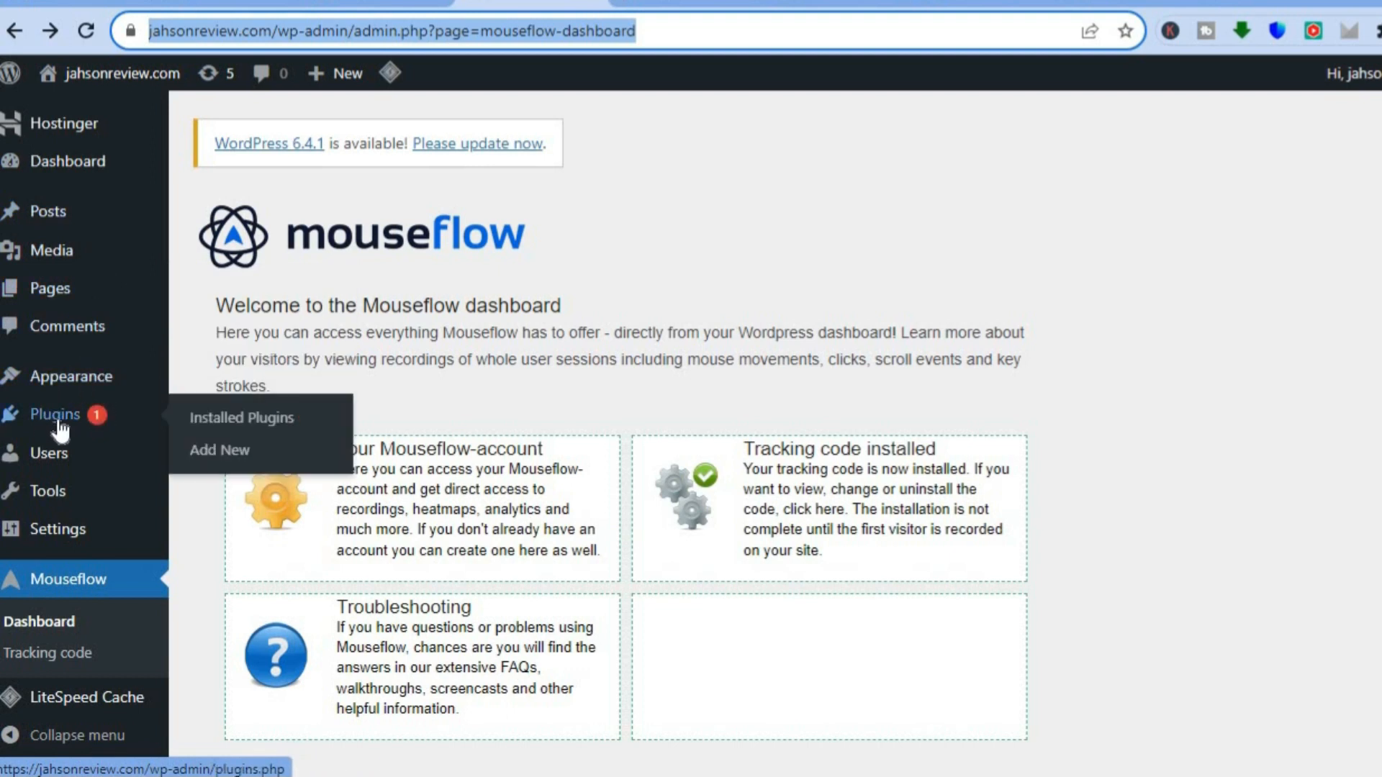
click(226, 460)
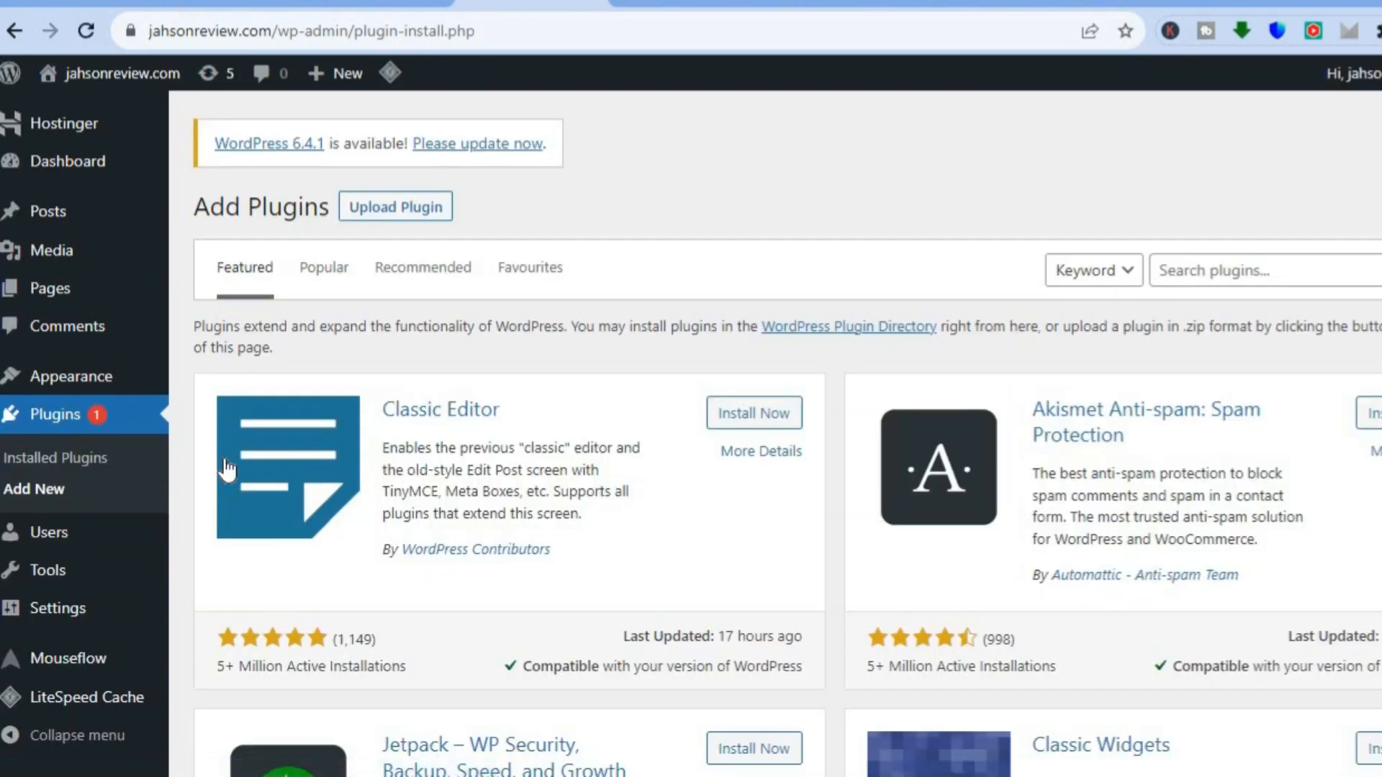
click(1241, 277)
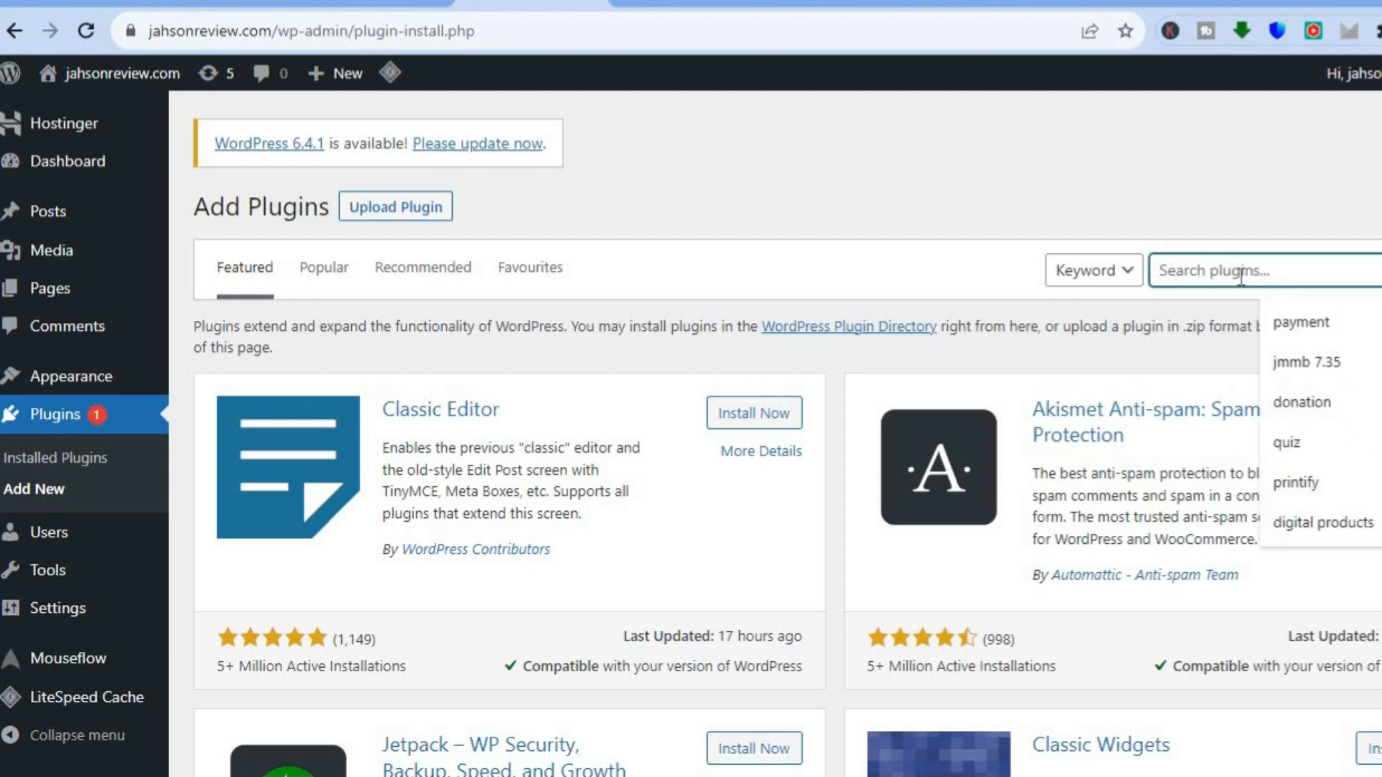
text(mo)
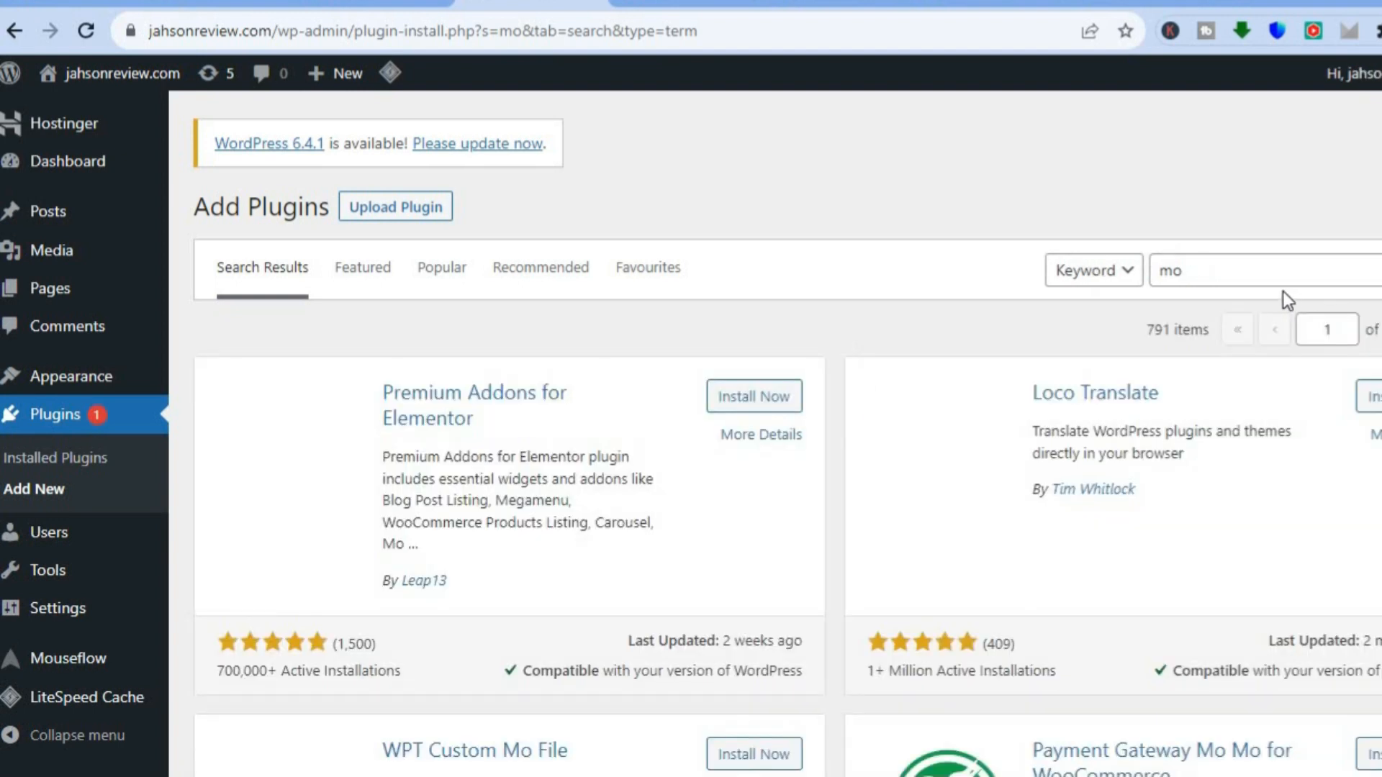
click(1239, 275)
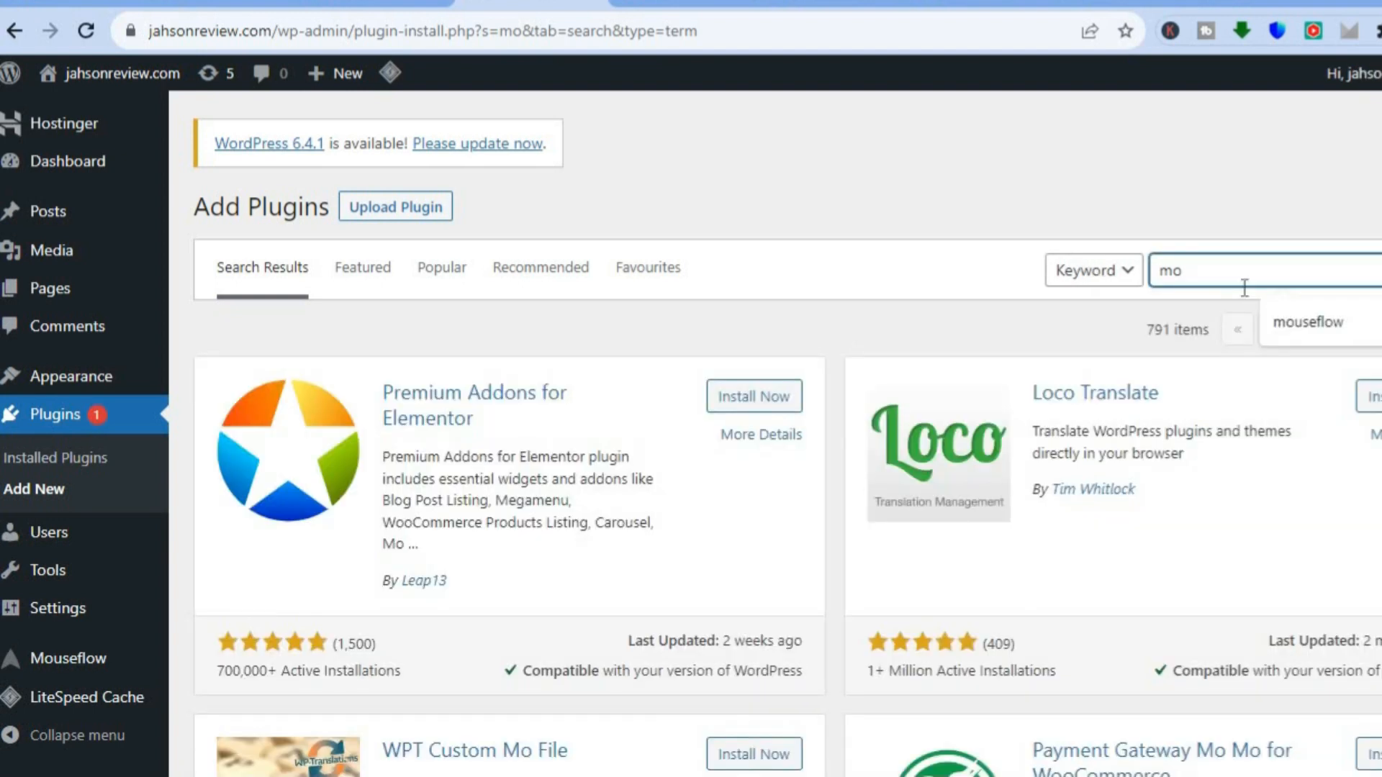
click(1276, 326)
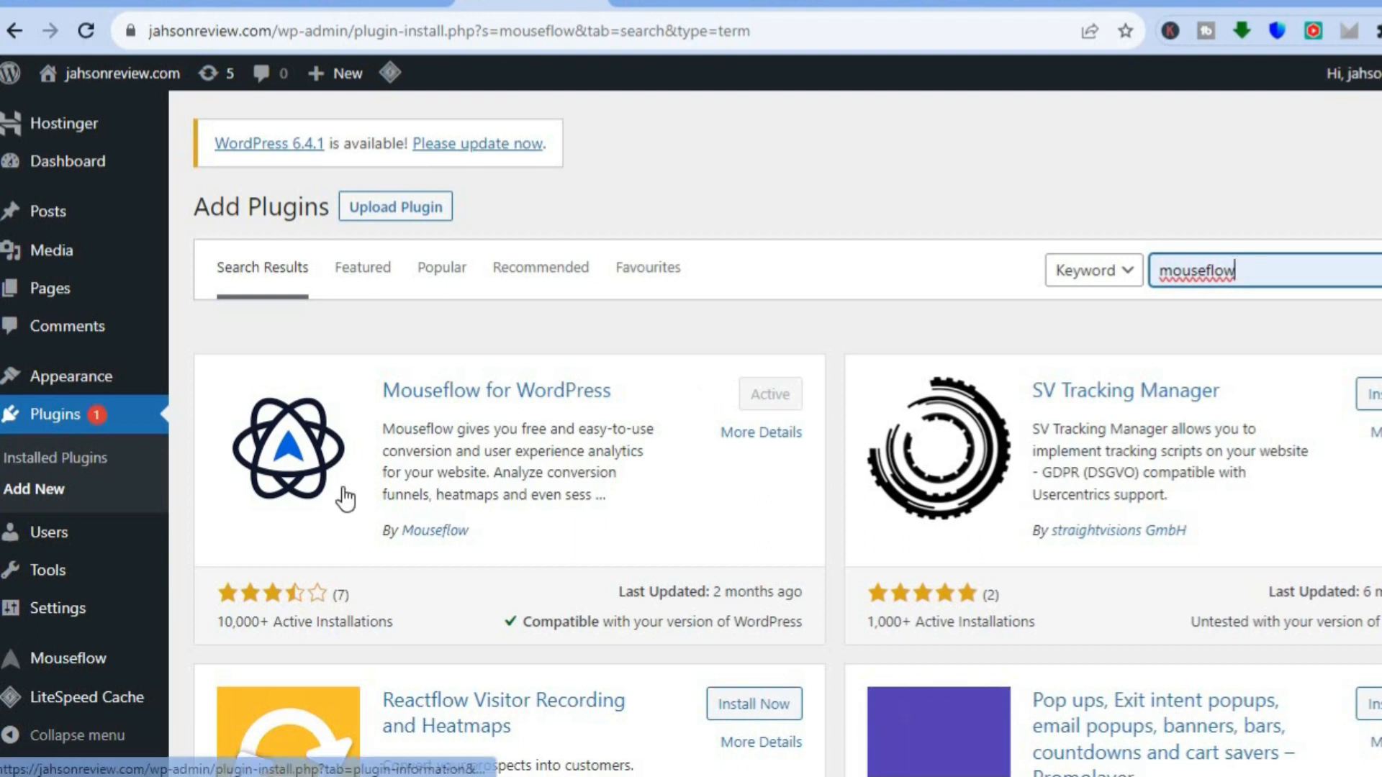
- Open the Mouseflow tracking code settings in WordPress and clear the Insert tracking code field
click(88, 658)
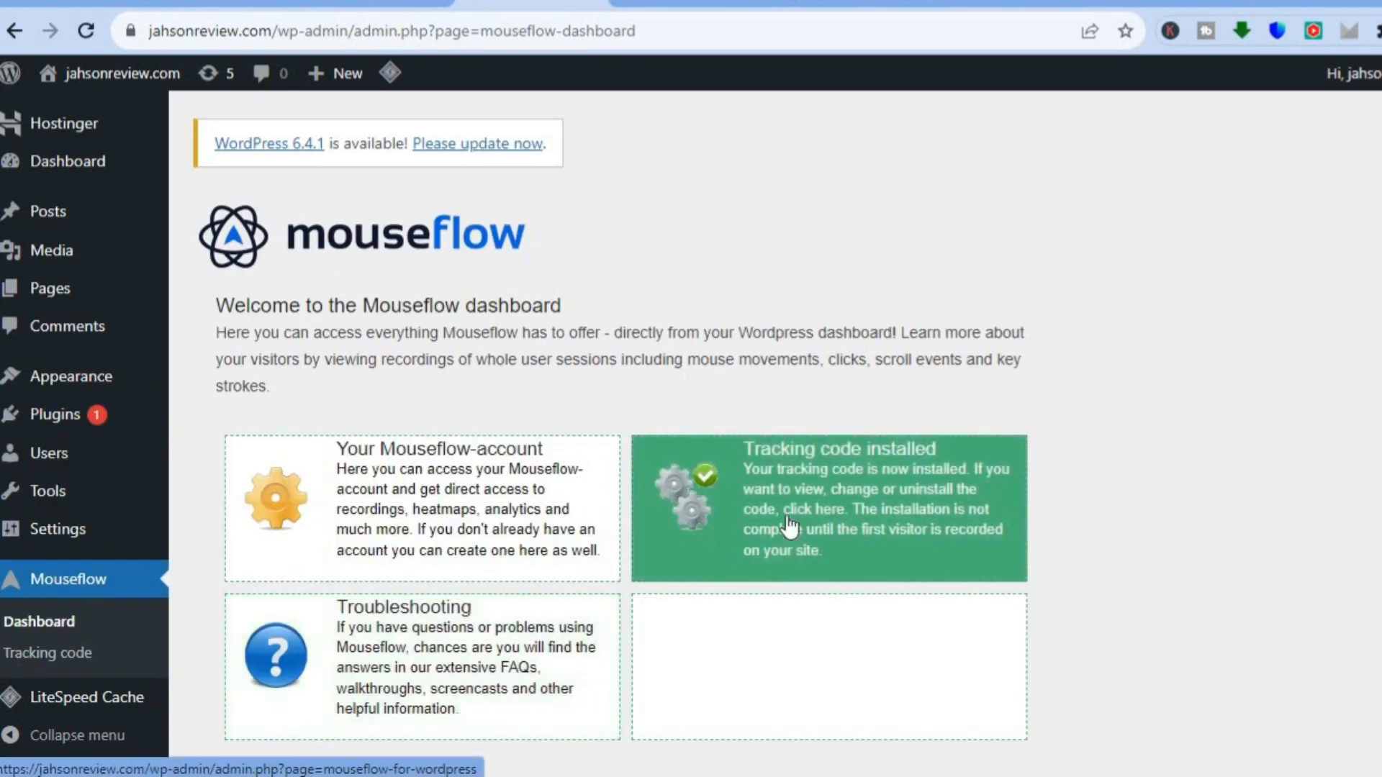
click(900, 501)
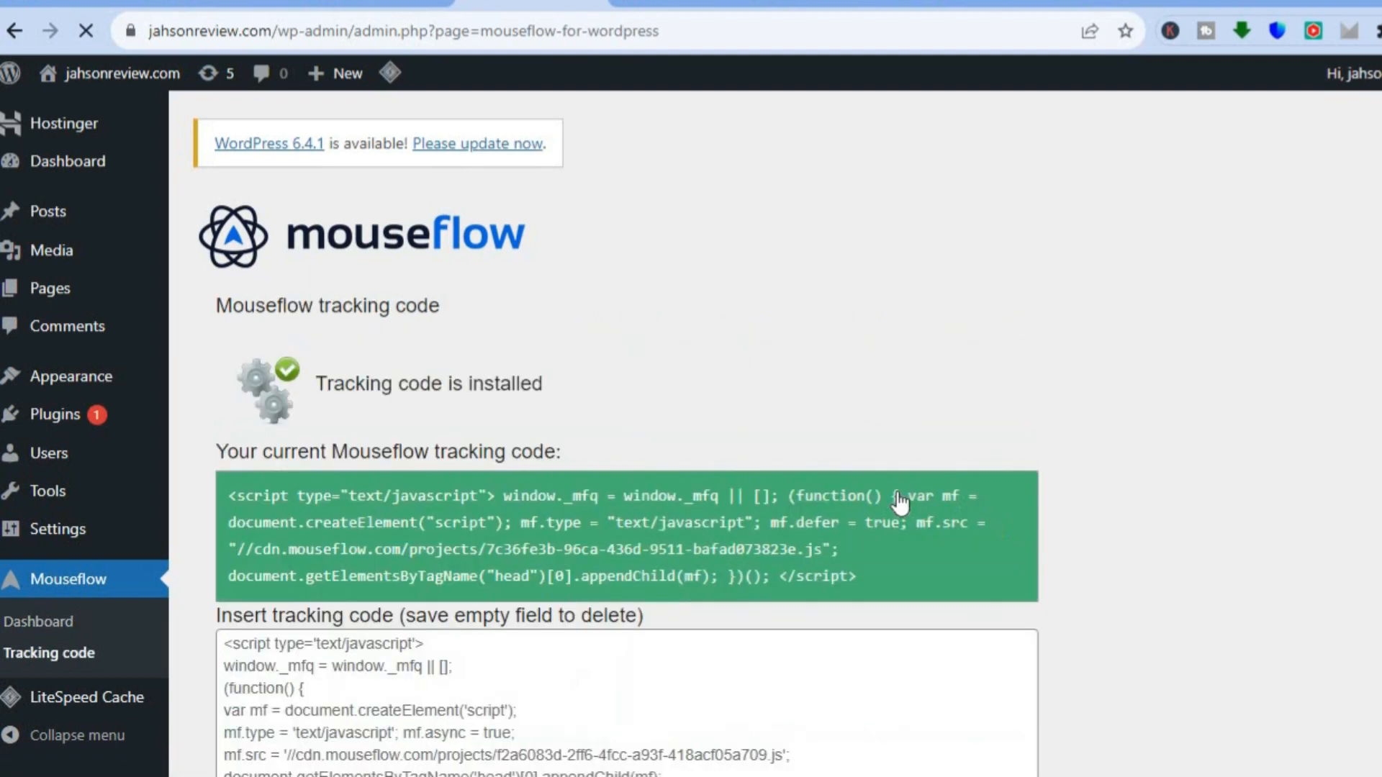
scroll(682, 589, down, 3)
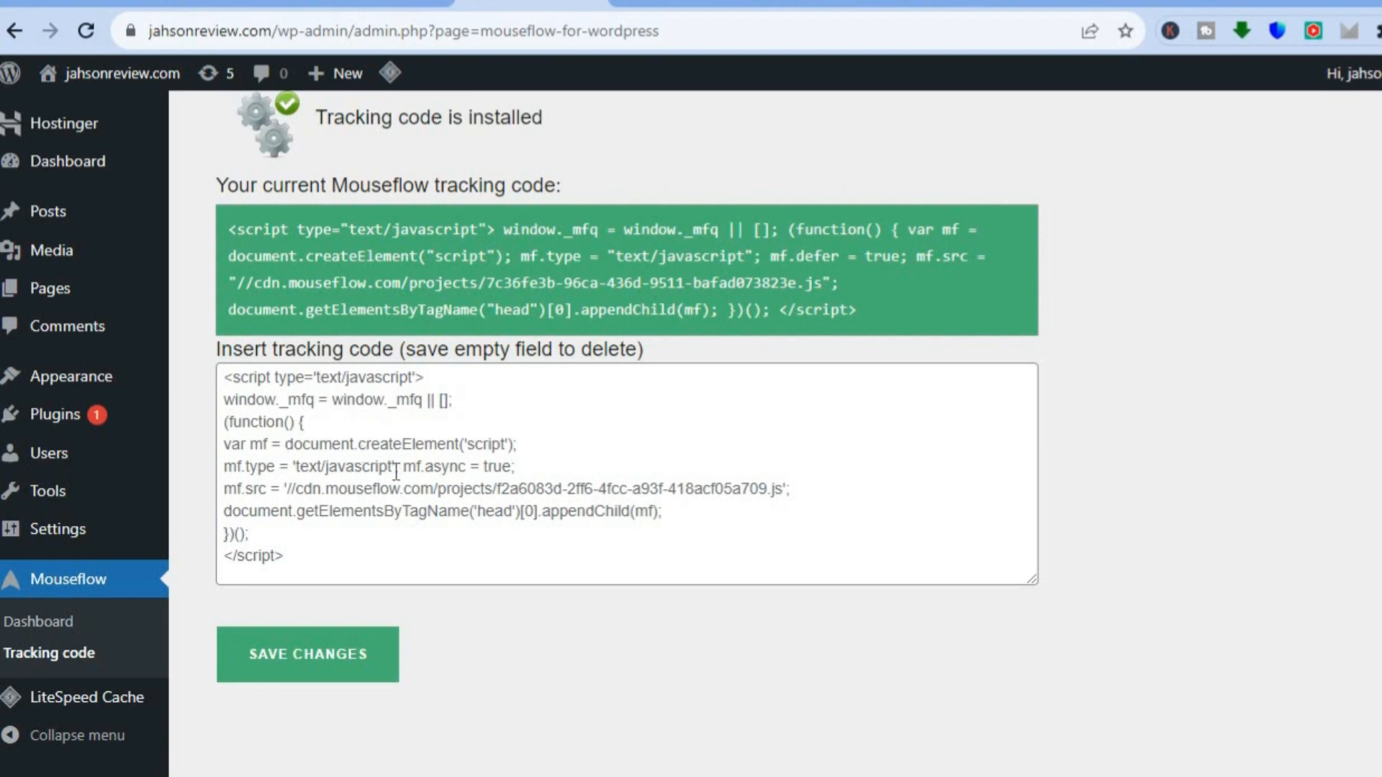
click(225, 381)
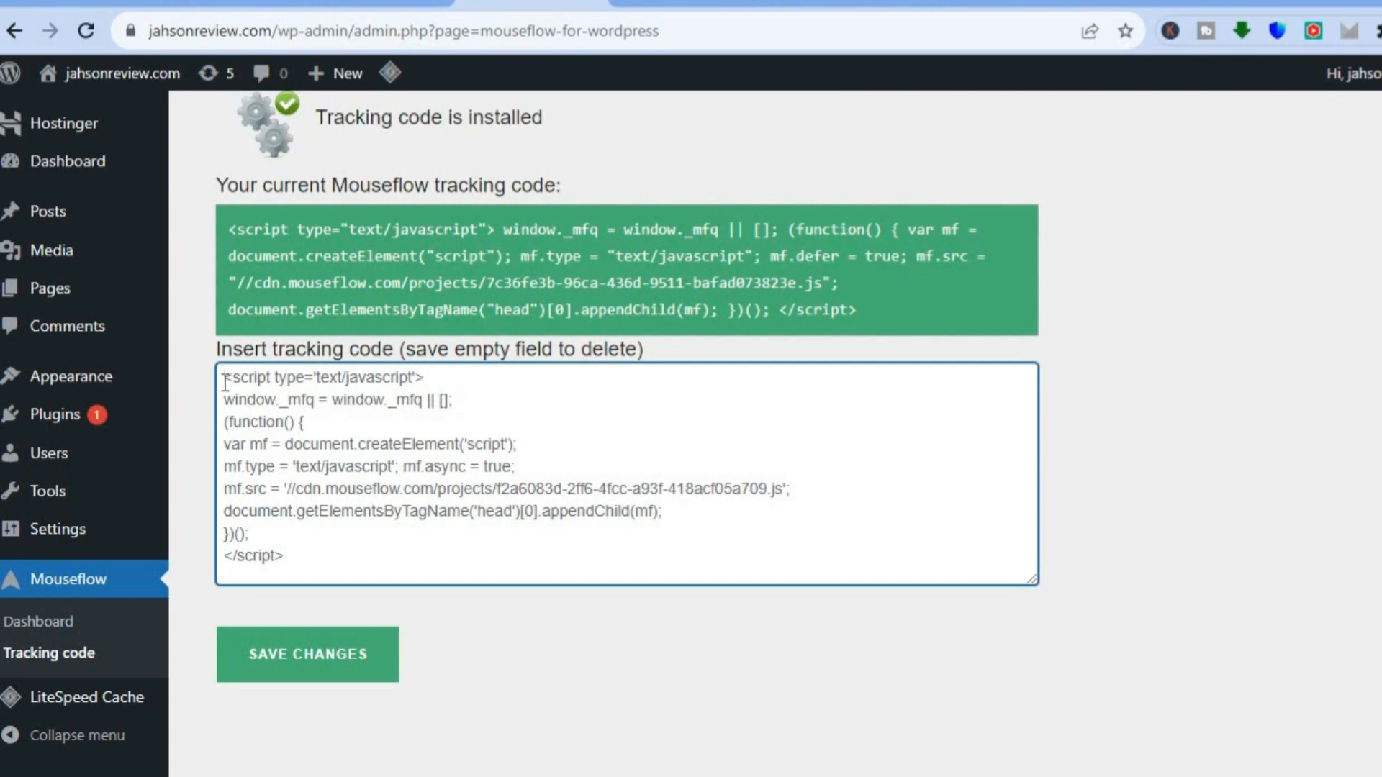
key(ctrl+a)
key(Delete)
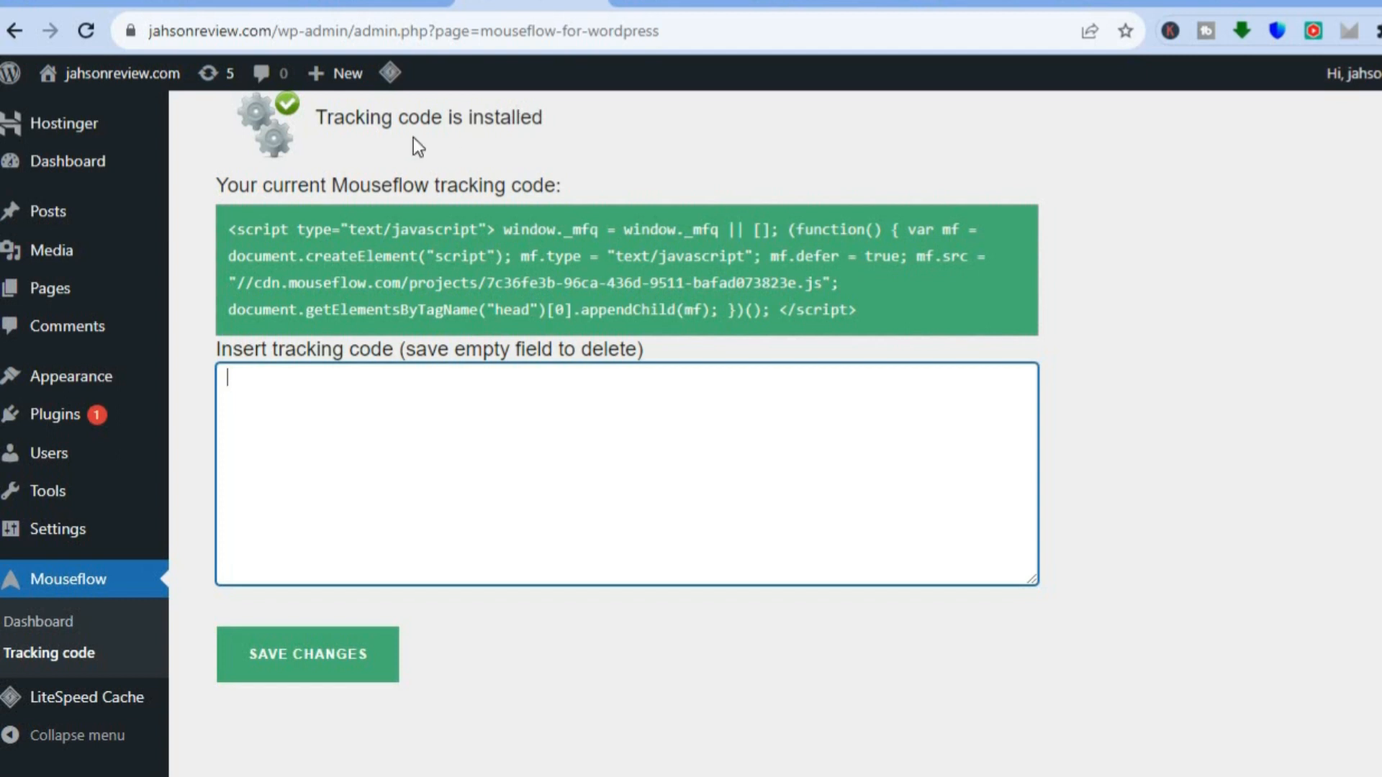
click(347, 2)
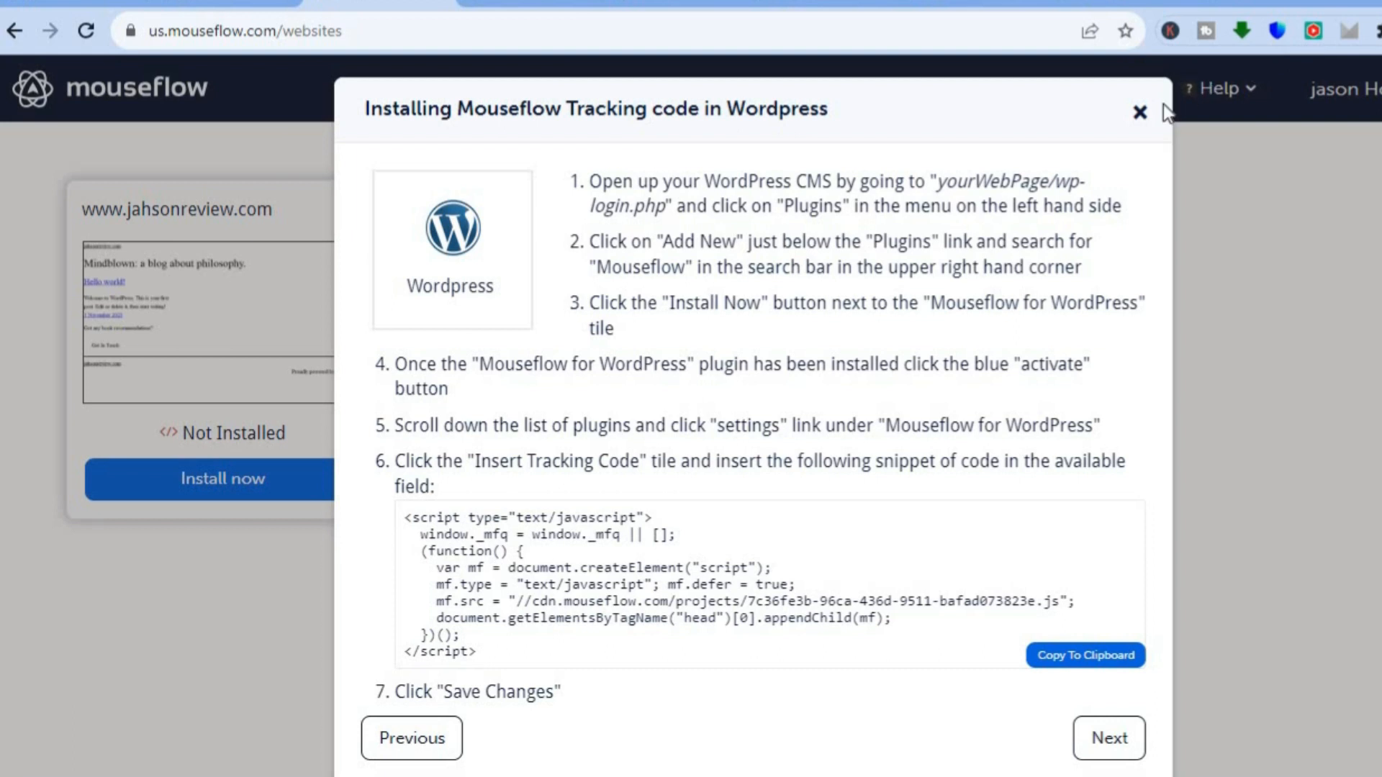
click(1140, 113)
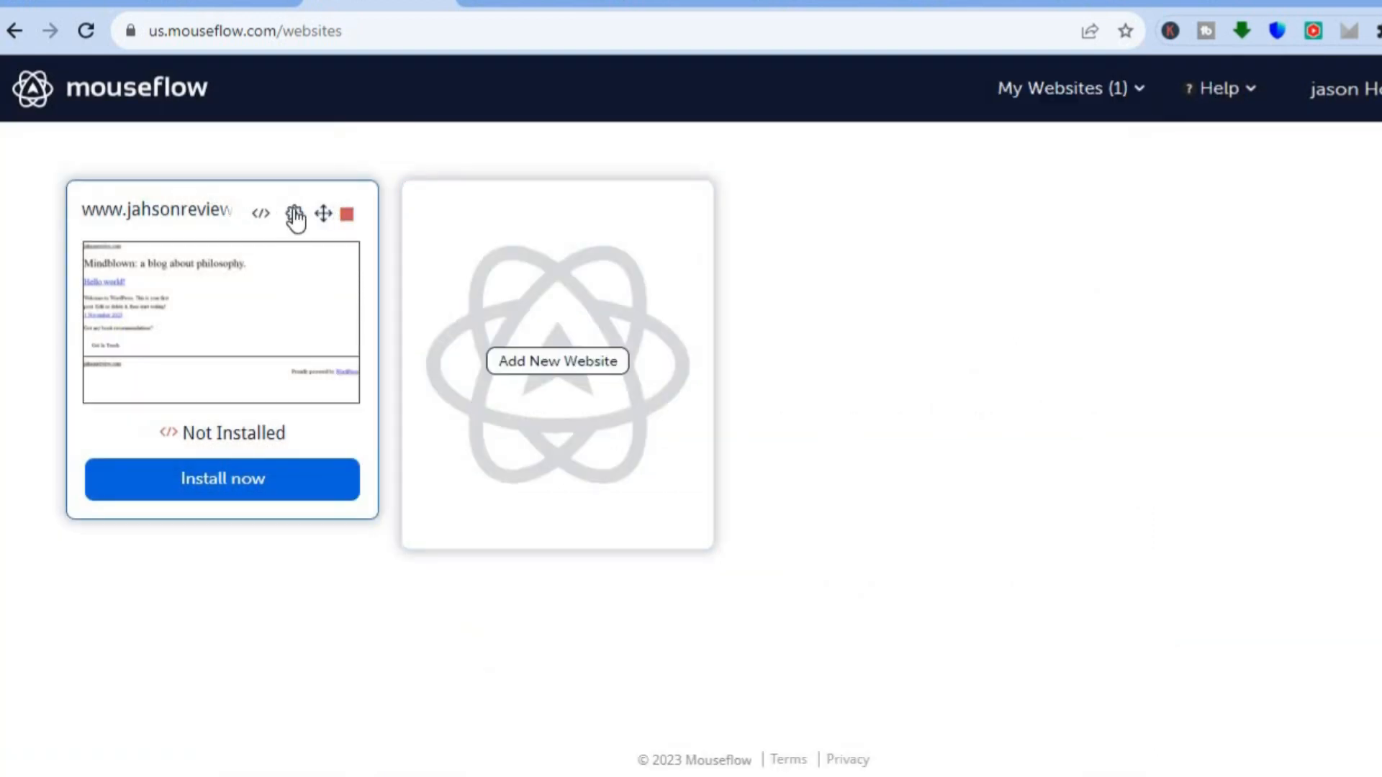
click(291, 222)
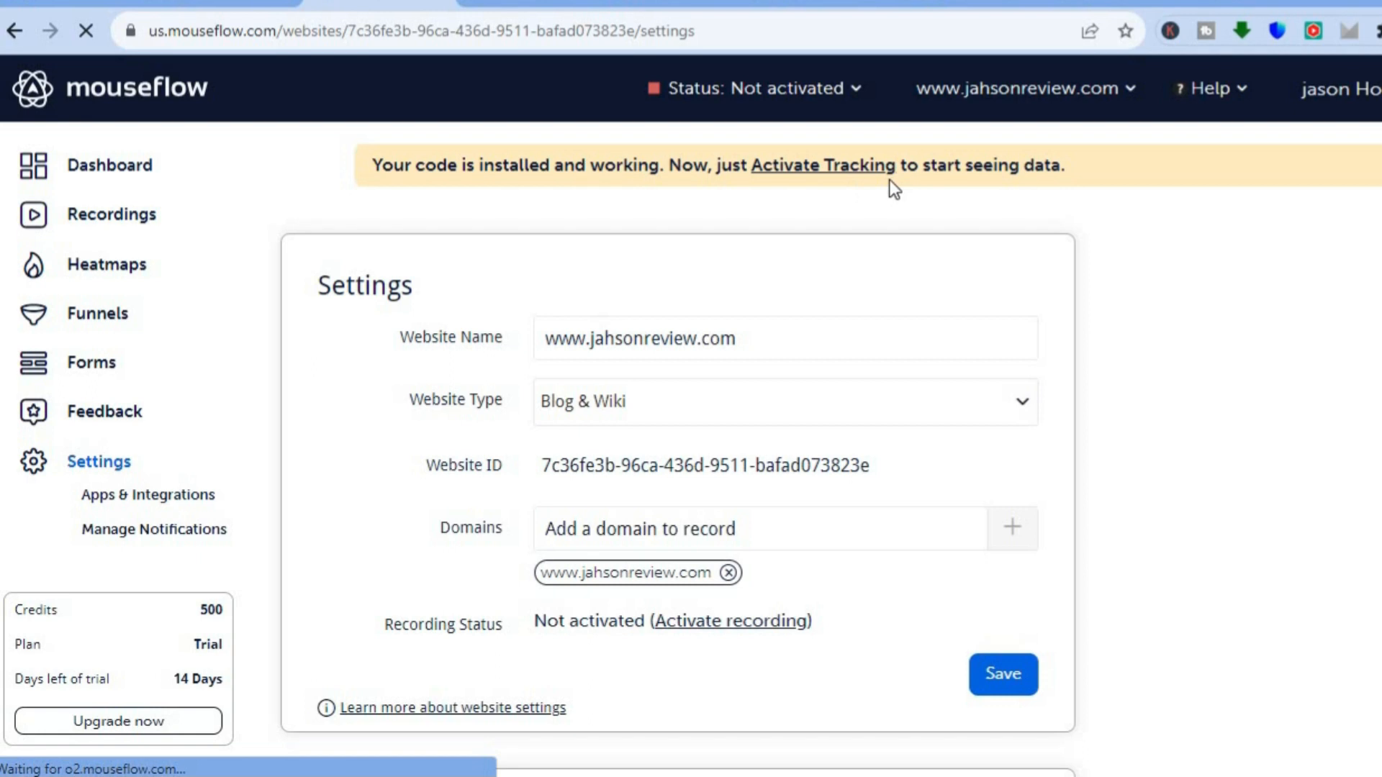
click(829, 167)
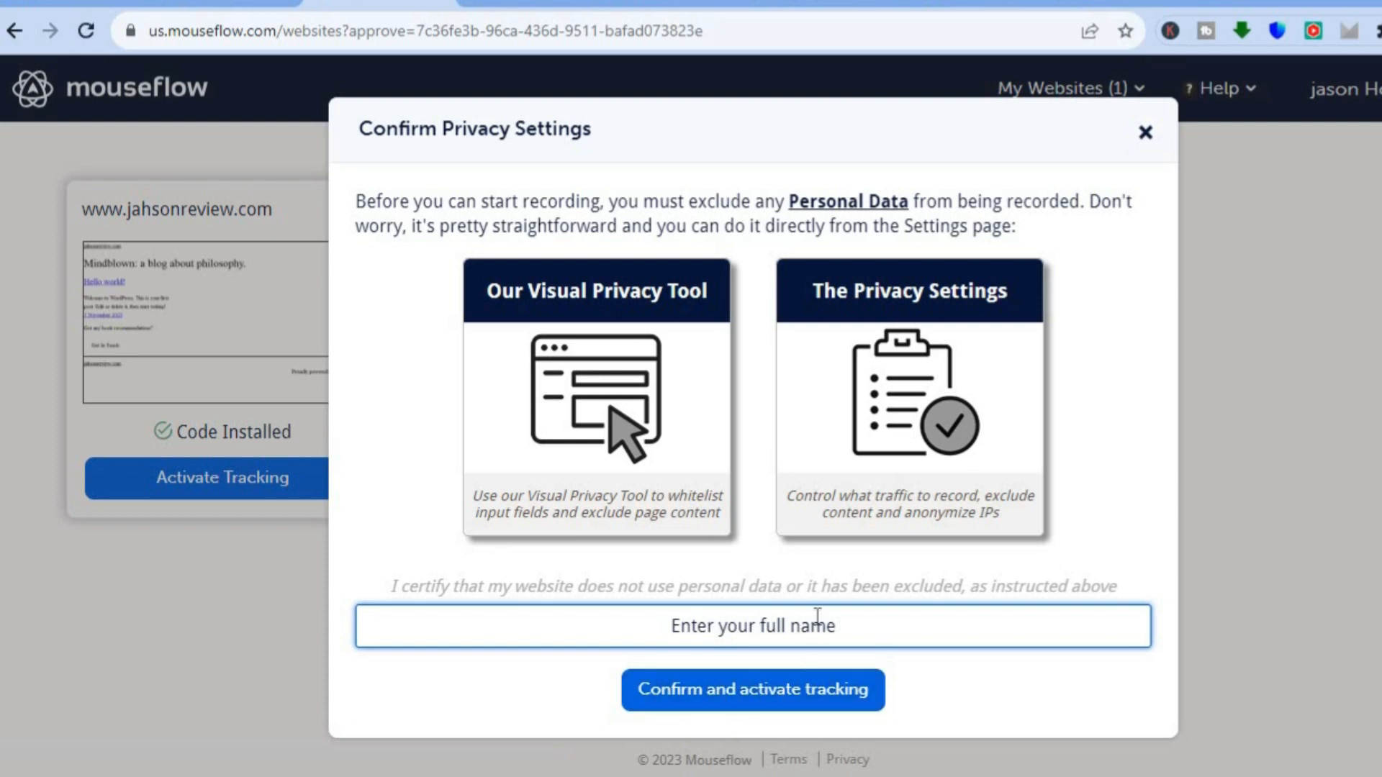
text(Simple )
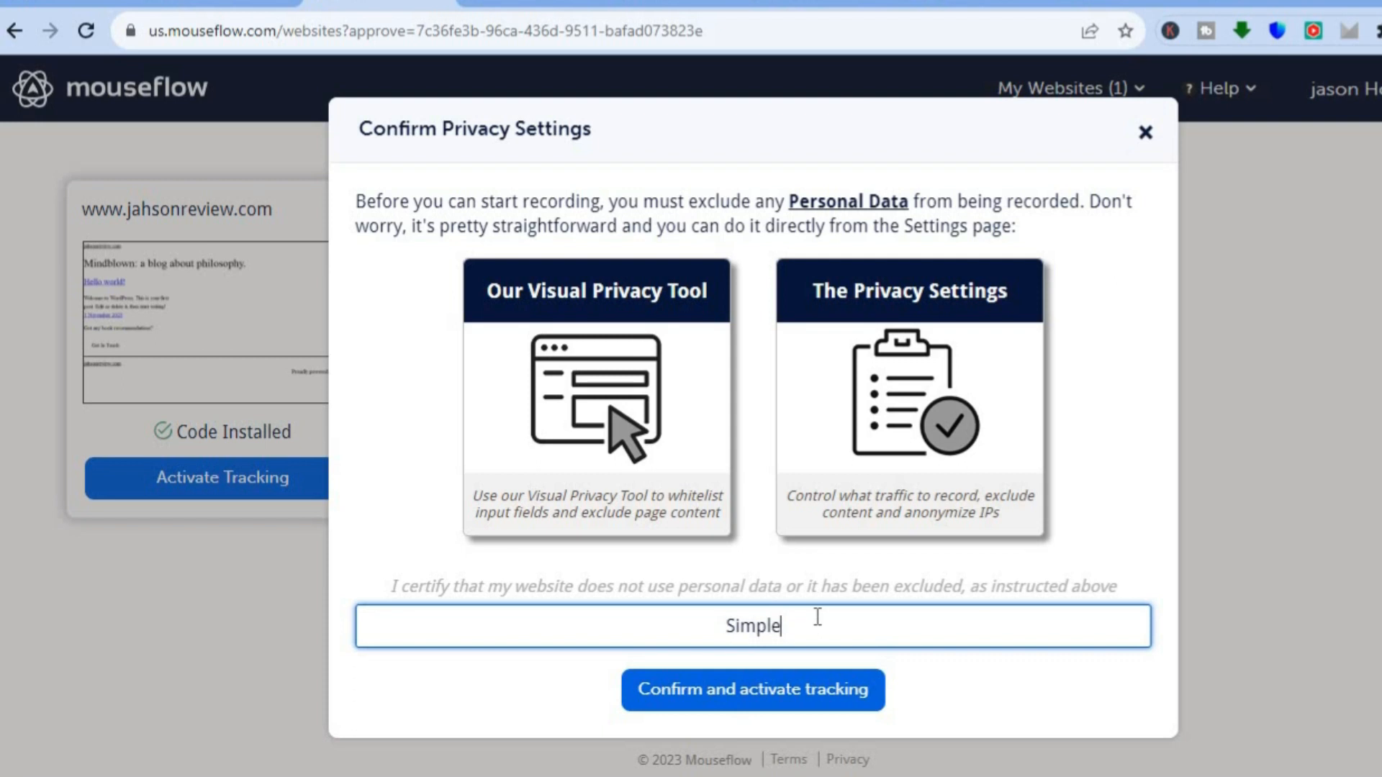
text(ANswers)
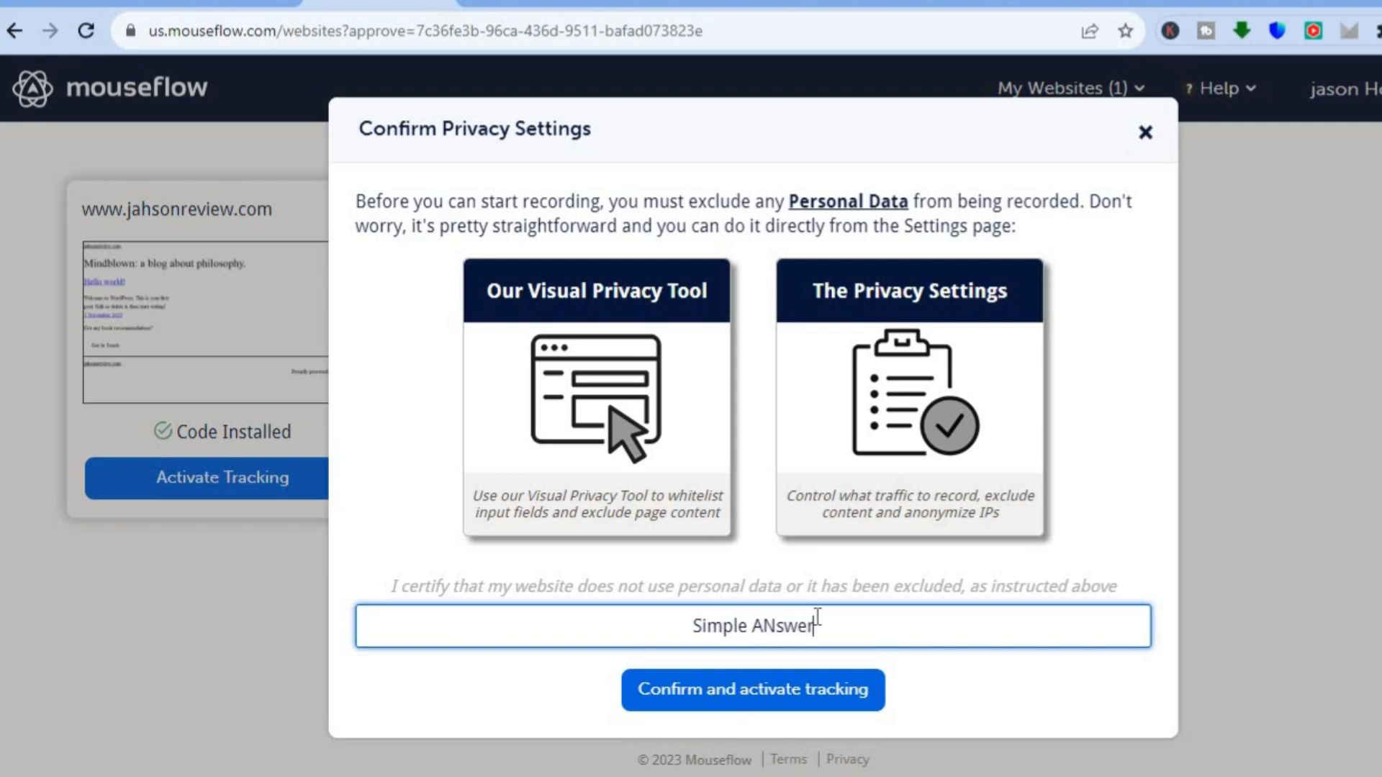
click(771, 625)
key(BackSpace)
text(n)
click(721, 705)
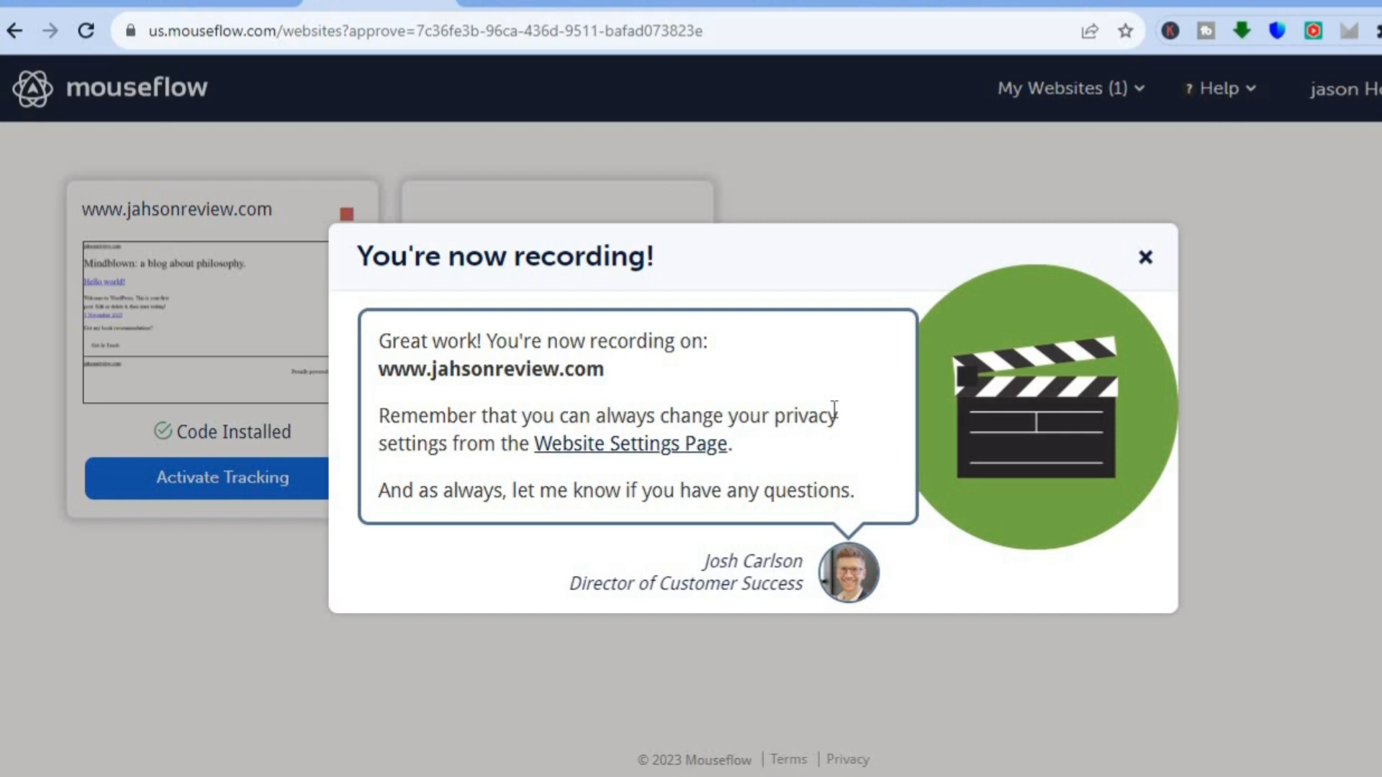
click(1145, 258)
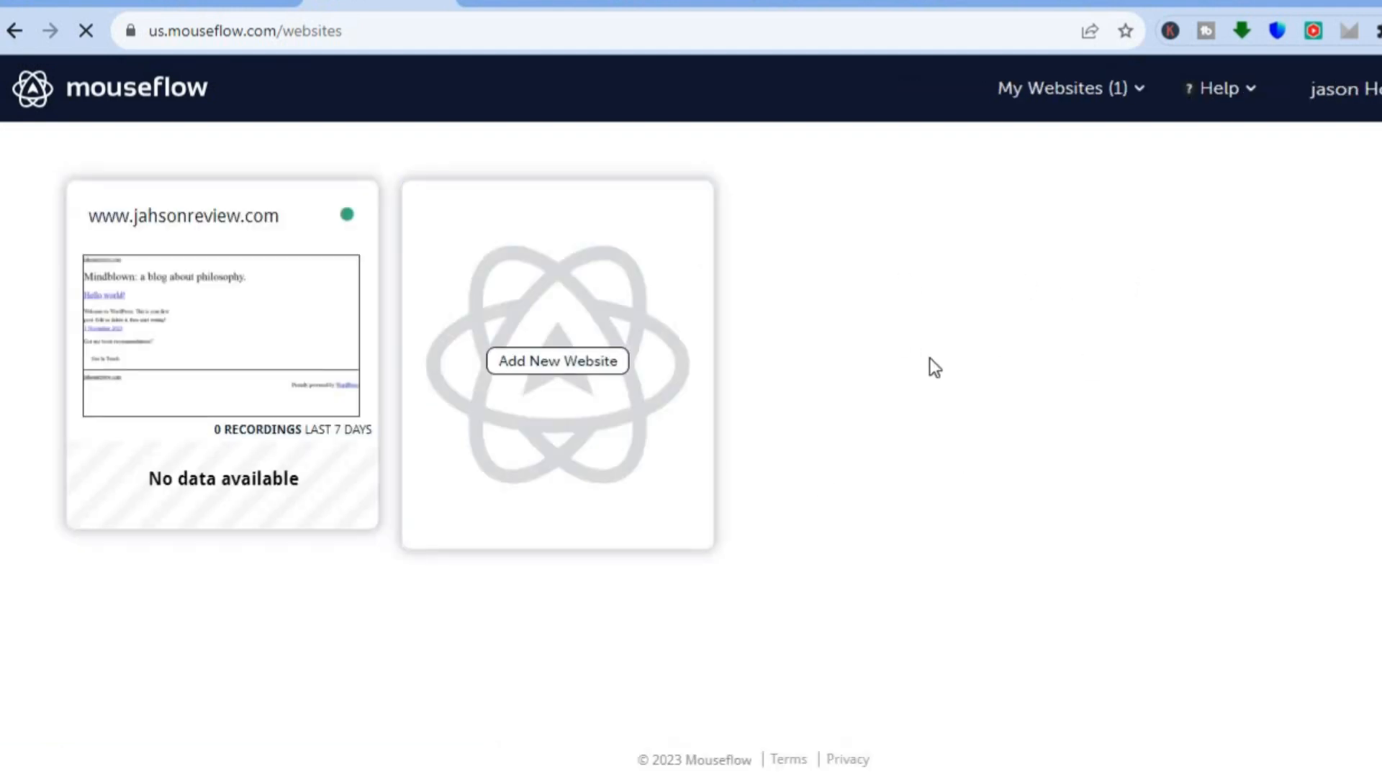
click(301, 474)
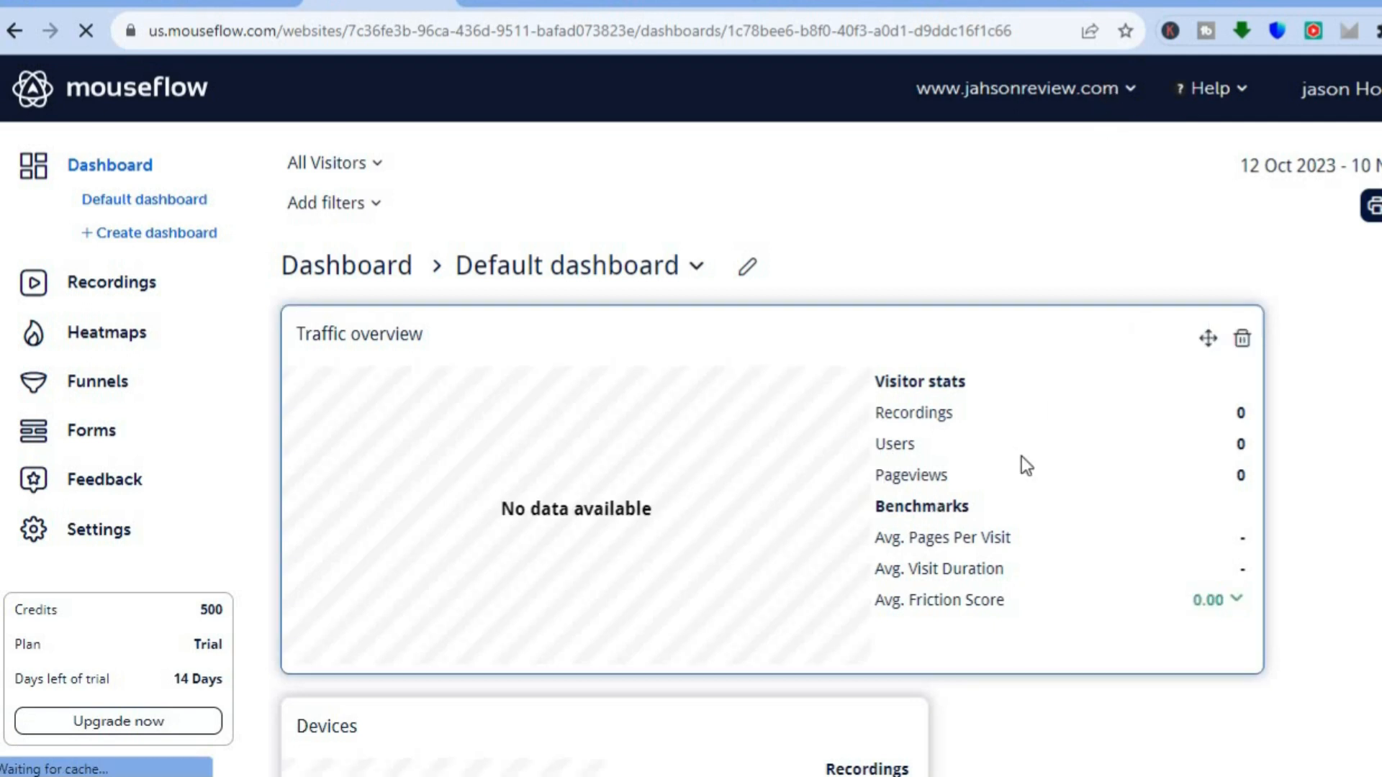
scroll(691, 417, down, 8)
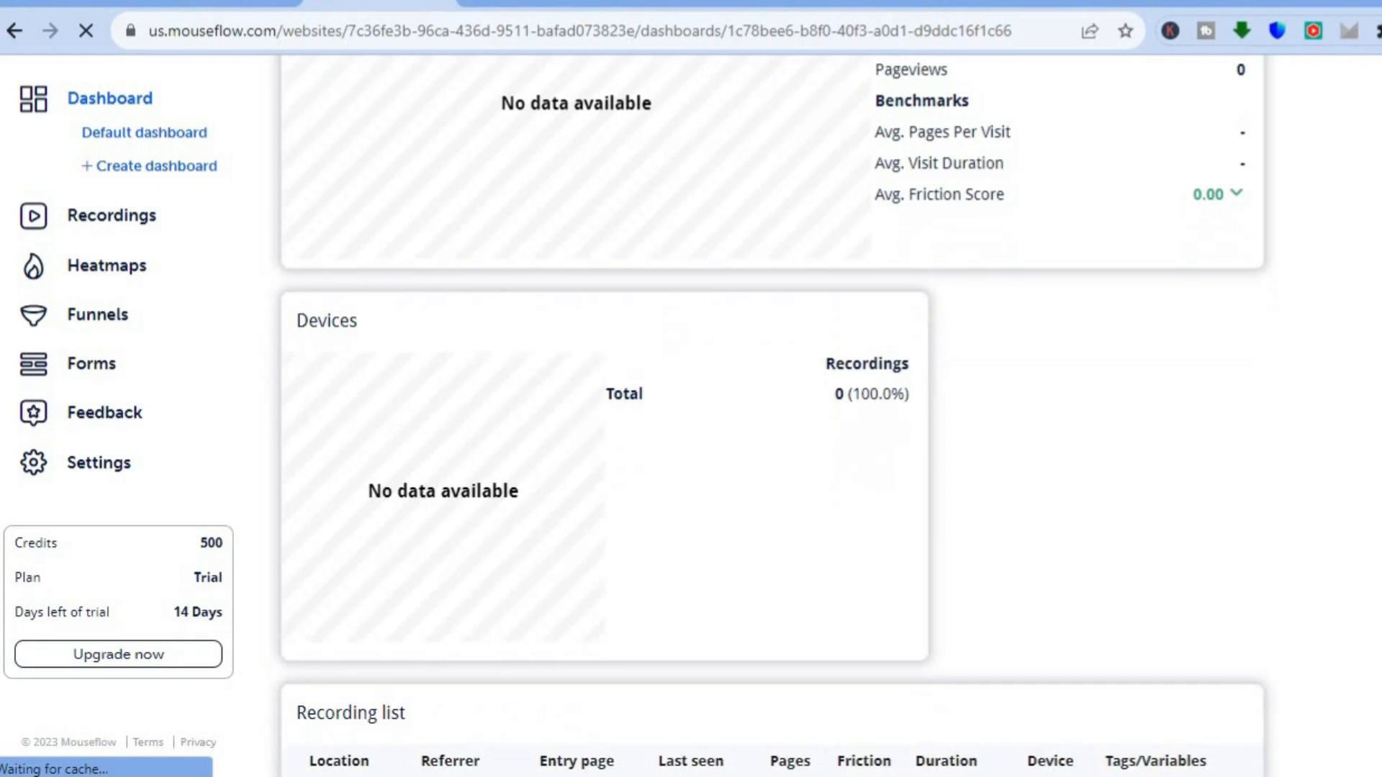
scroll(770, 418, down, 9)
scroll(770, 418, up, 18)
scroll(770, 417, up, 2)
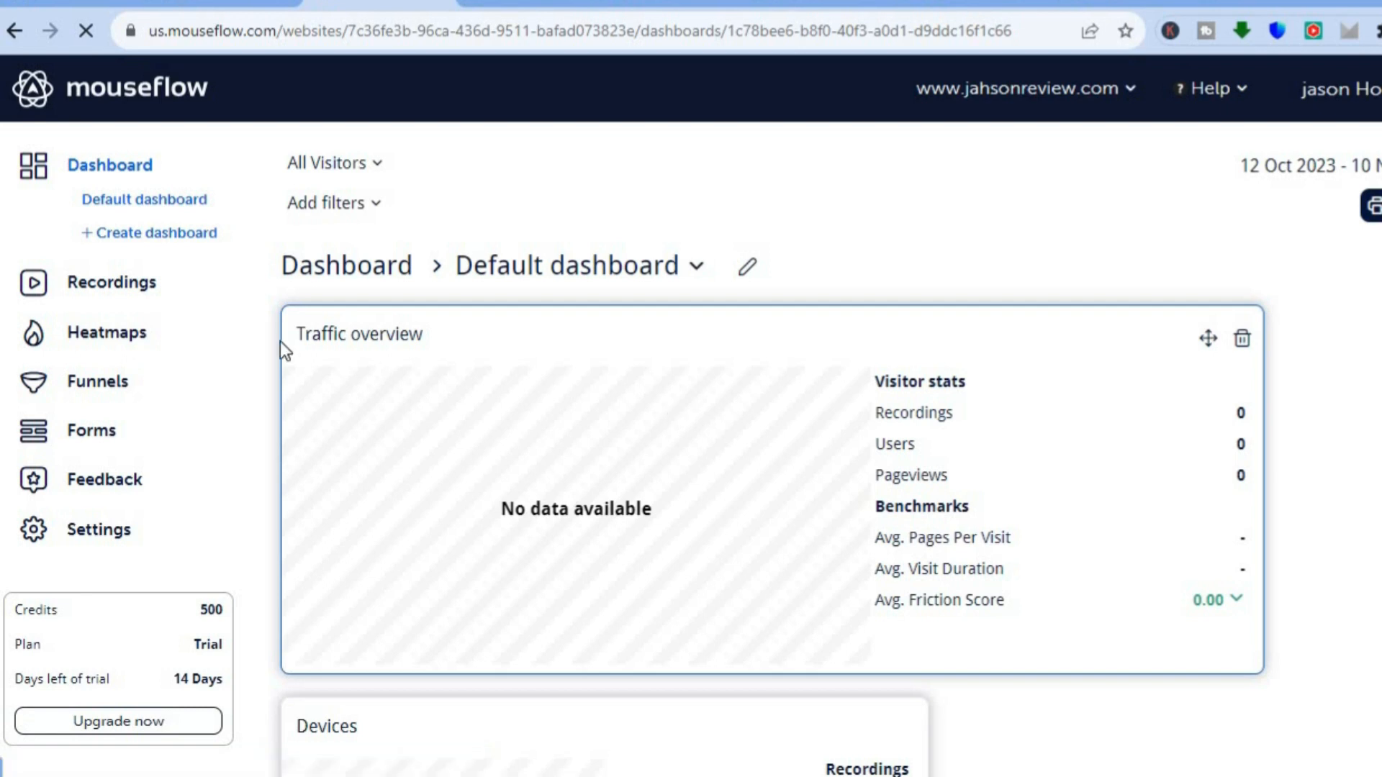
- View the site's recordings list and click heatmaps, and go back to its dashboard
click(129, 291)
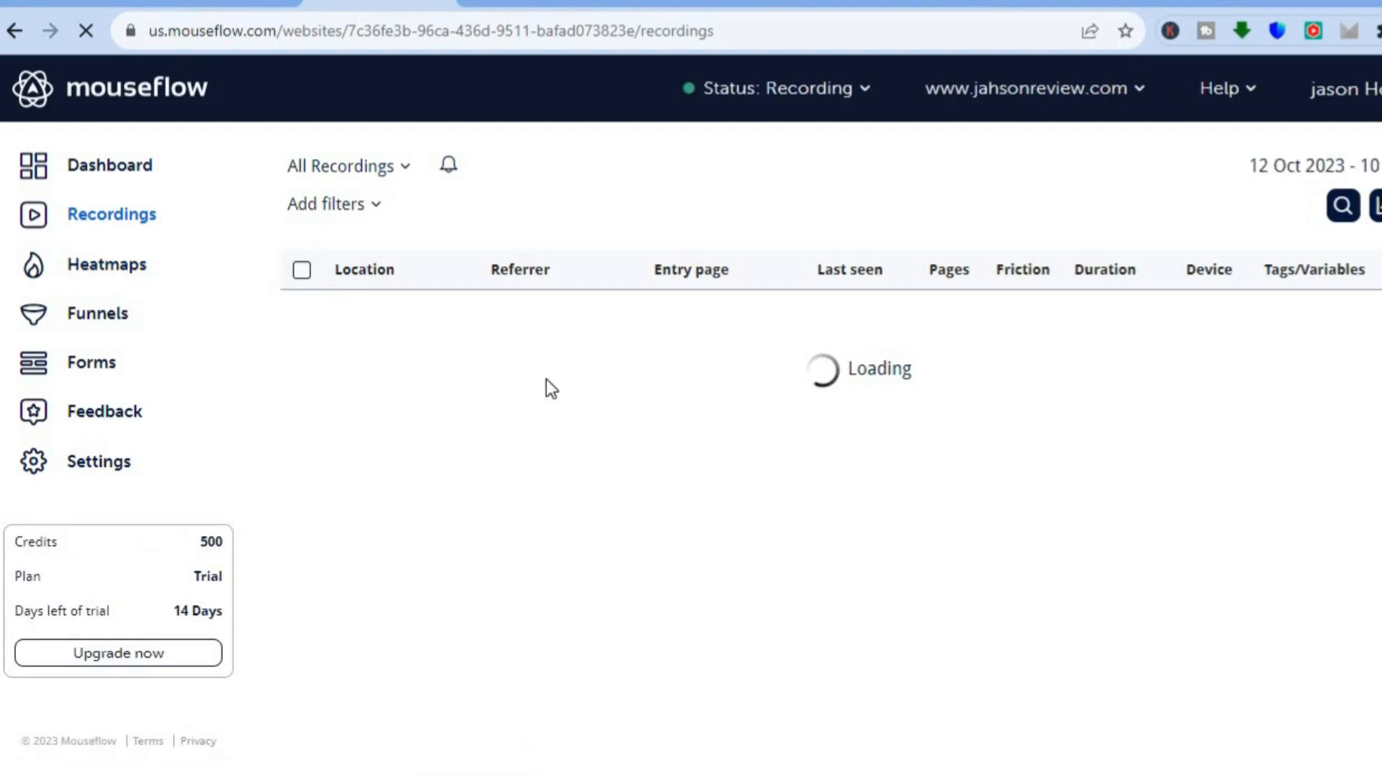
click(103, 277)
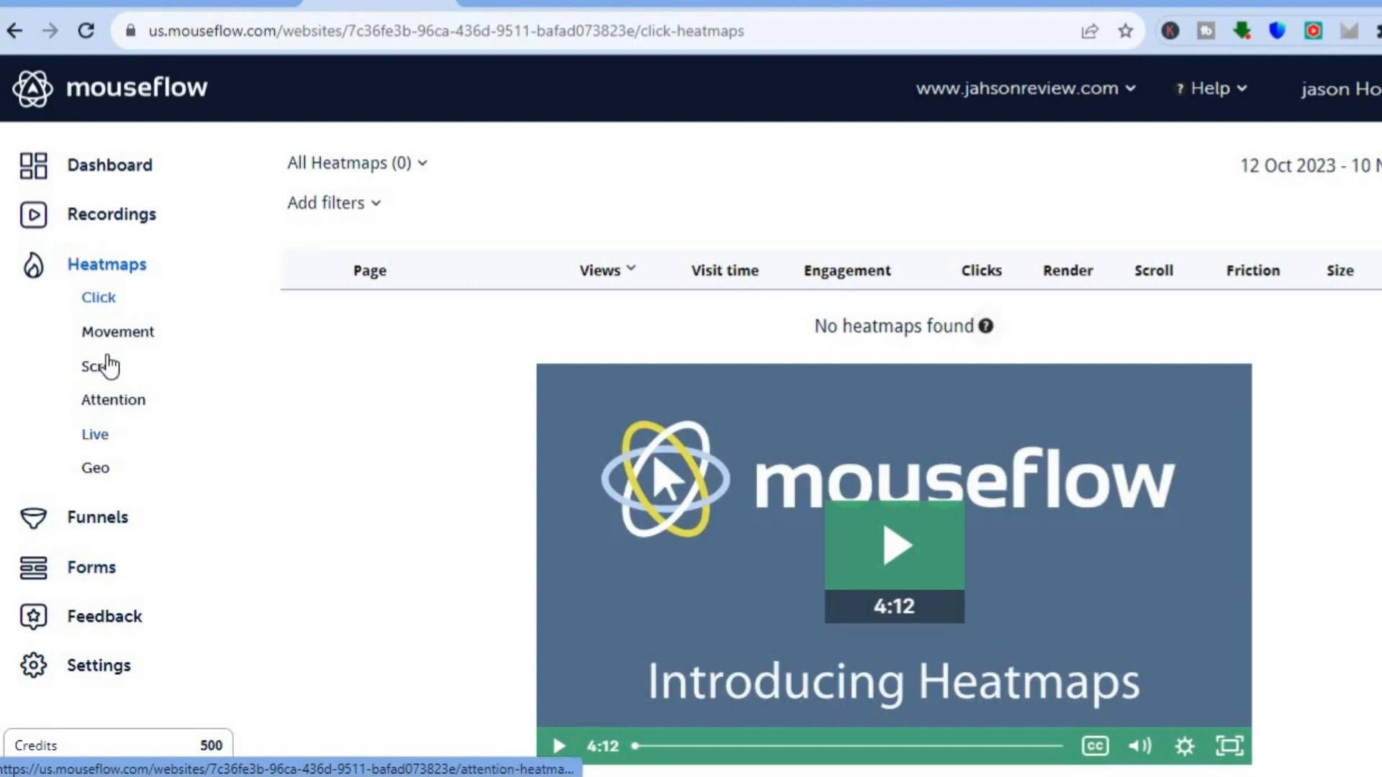
click(122, 191)
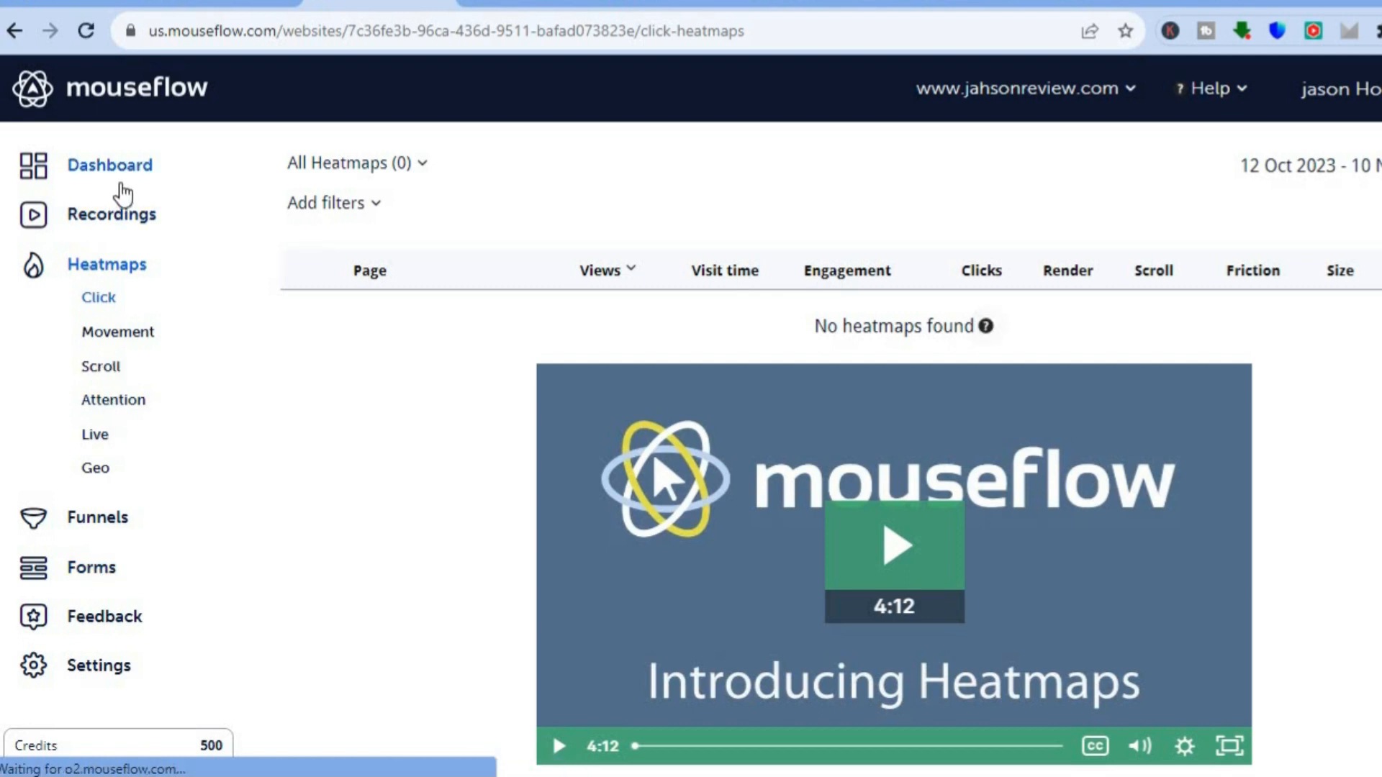